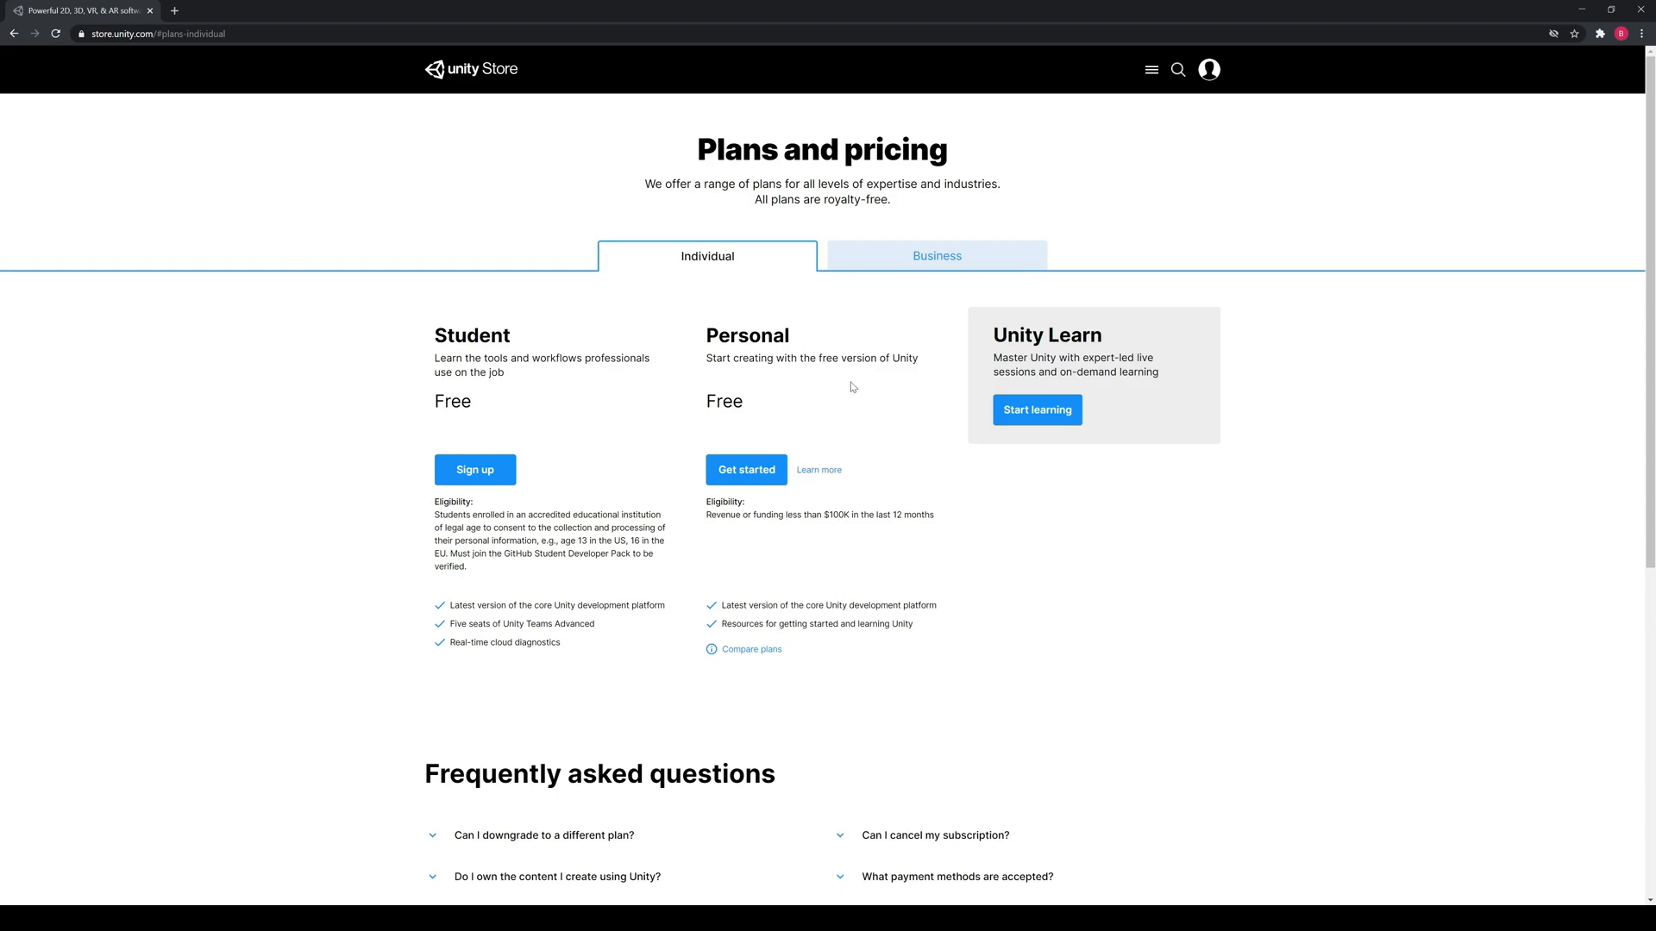
# Step: Look at the Business plans on the Unity Store pricing page
pyautogui.click(893, 259)
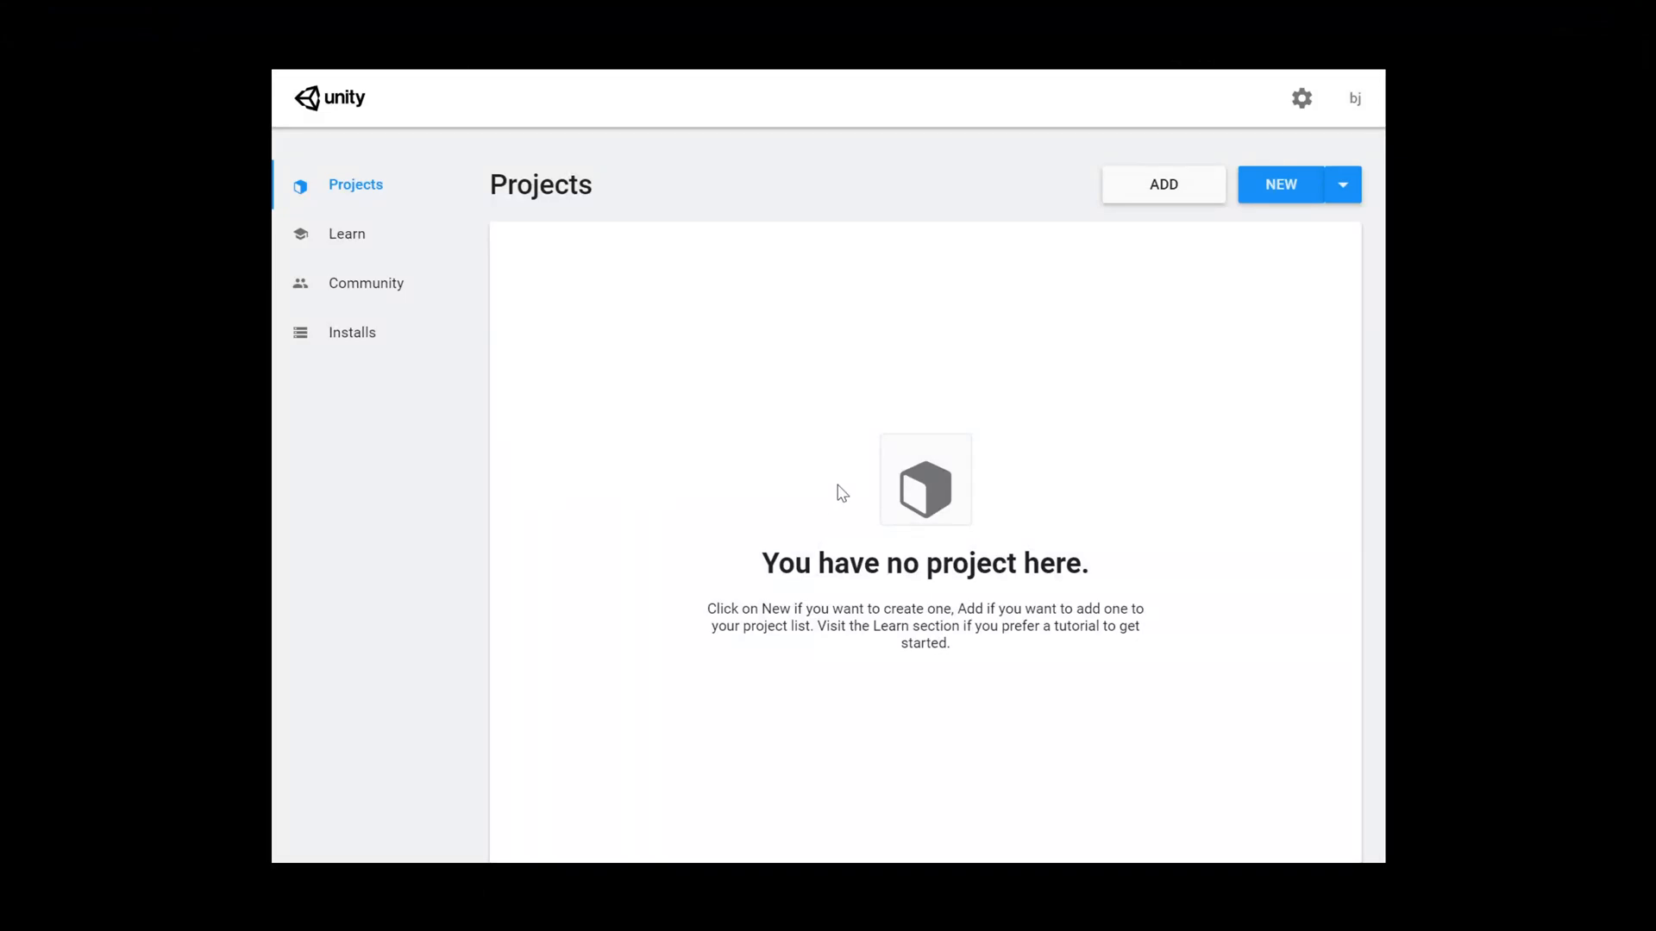
# Step: In Unity Hub, review the modules that can be added to the Unity 2020.1.6f1 install
pyautogui.click(362, 345)
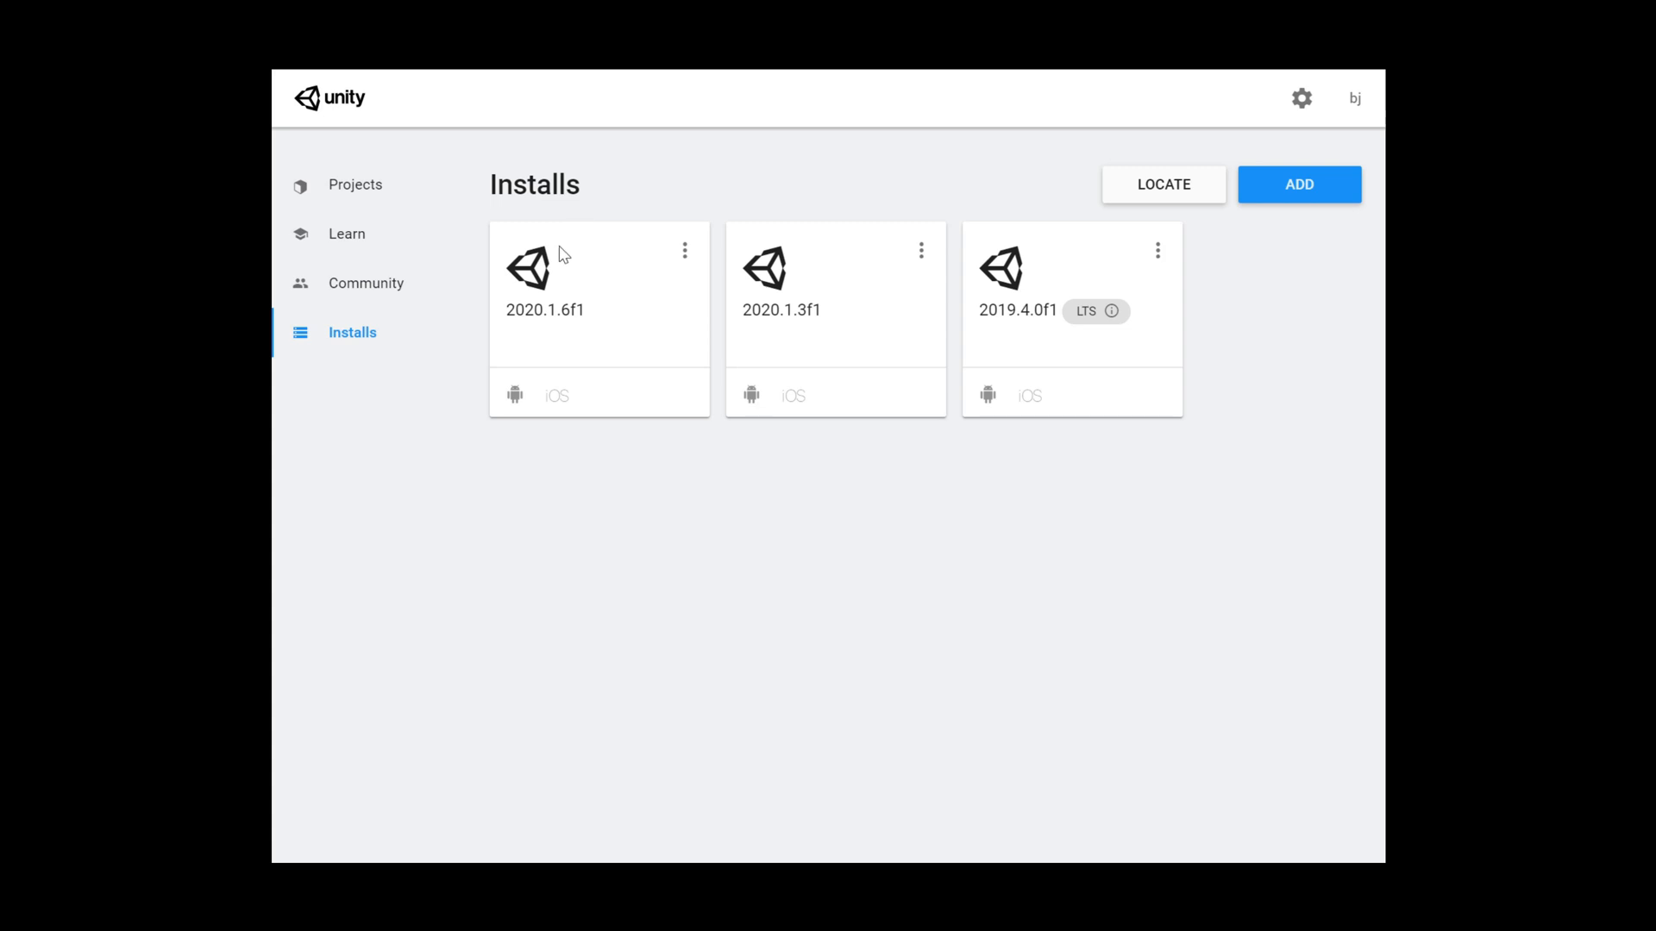
pyautogui.moveTo(545, 315)
pyautogui.click(686, 257)
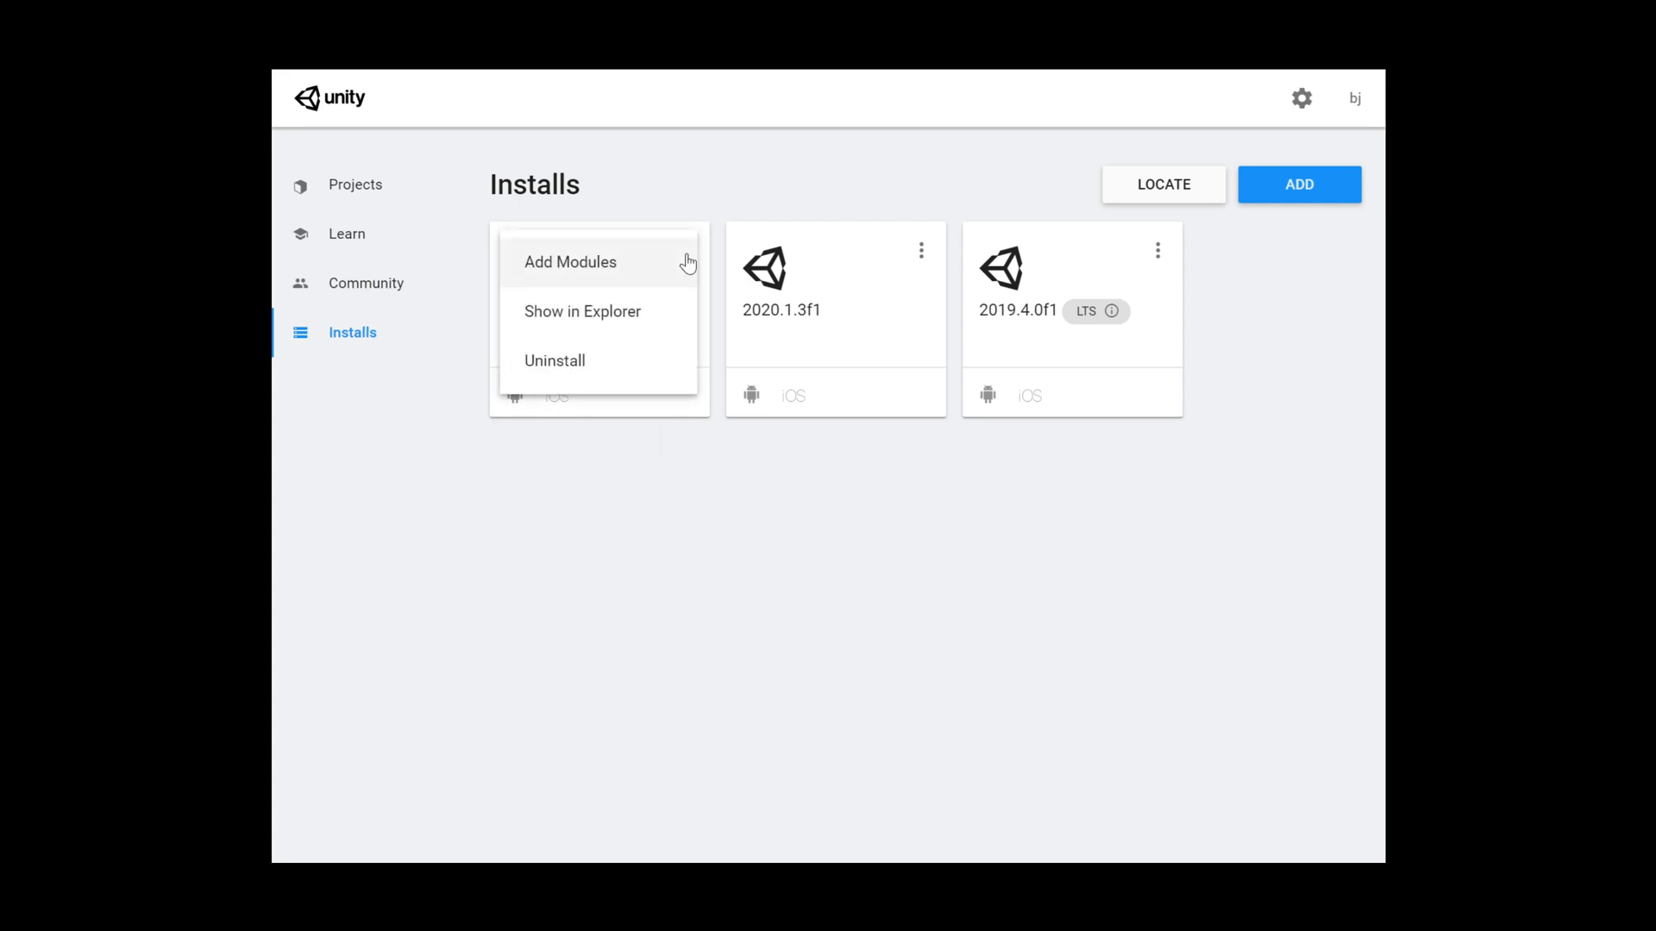
pyautogui.click(616, 263)
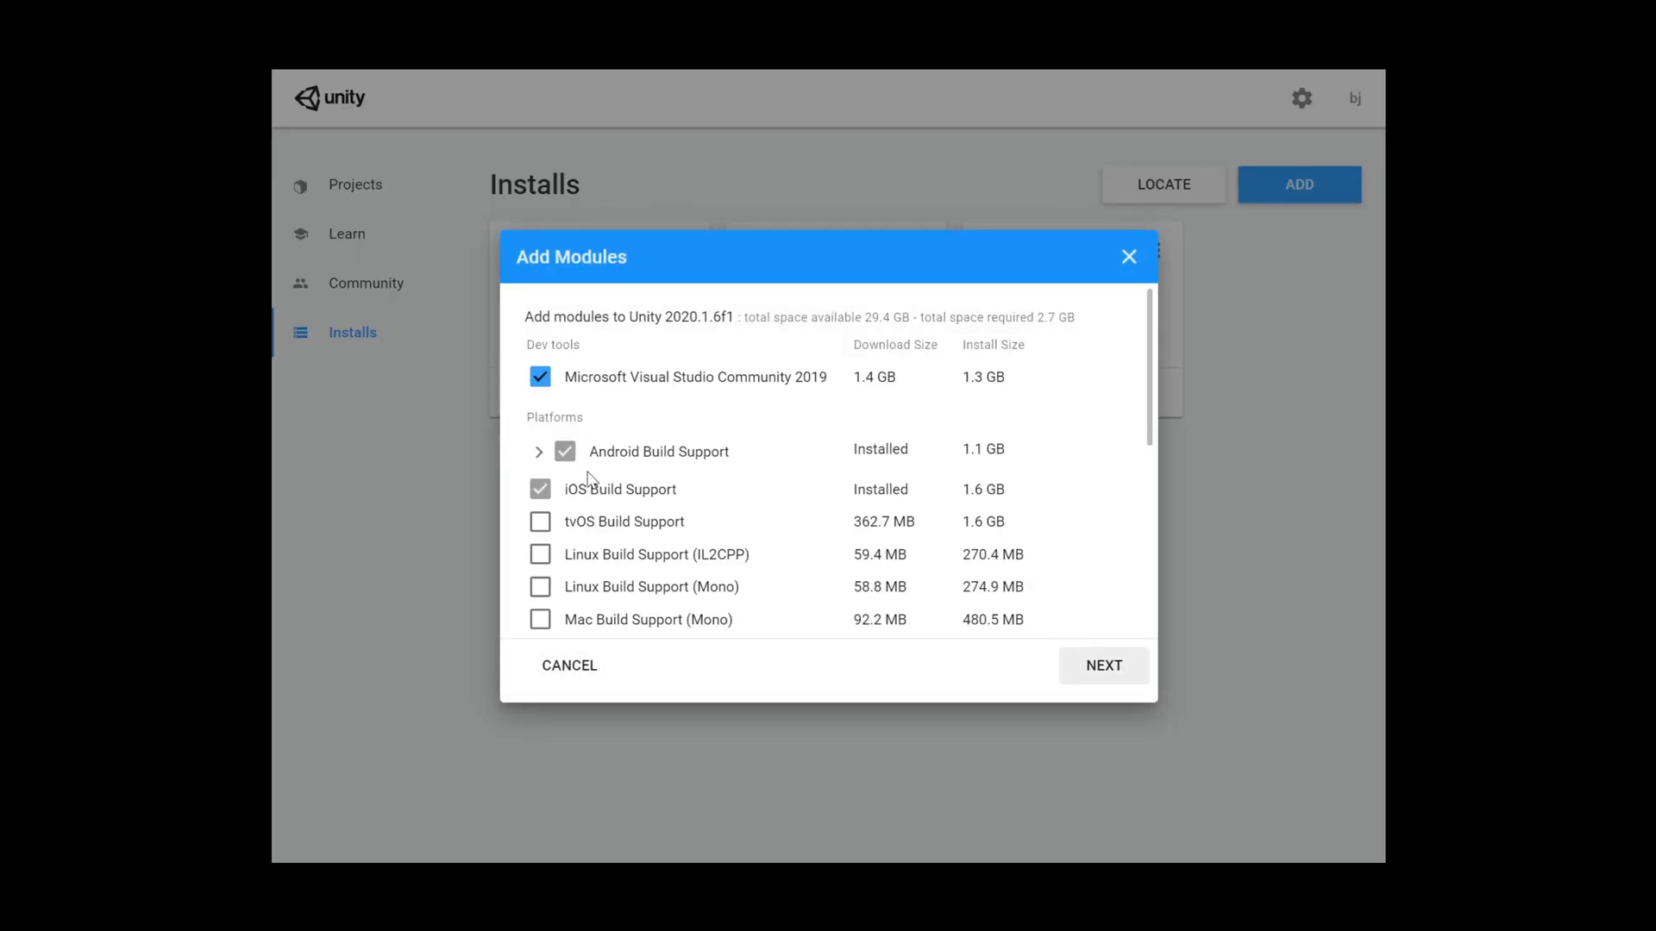
pyautogui.scroll(-3, 590, 509)
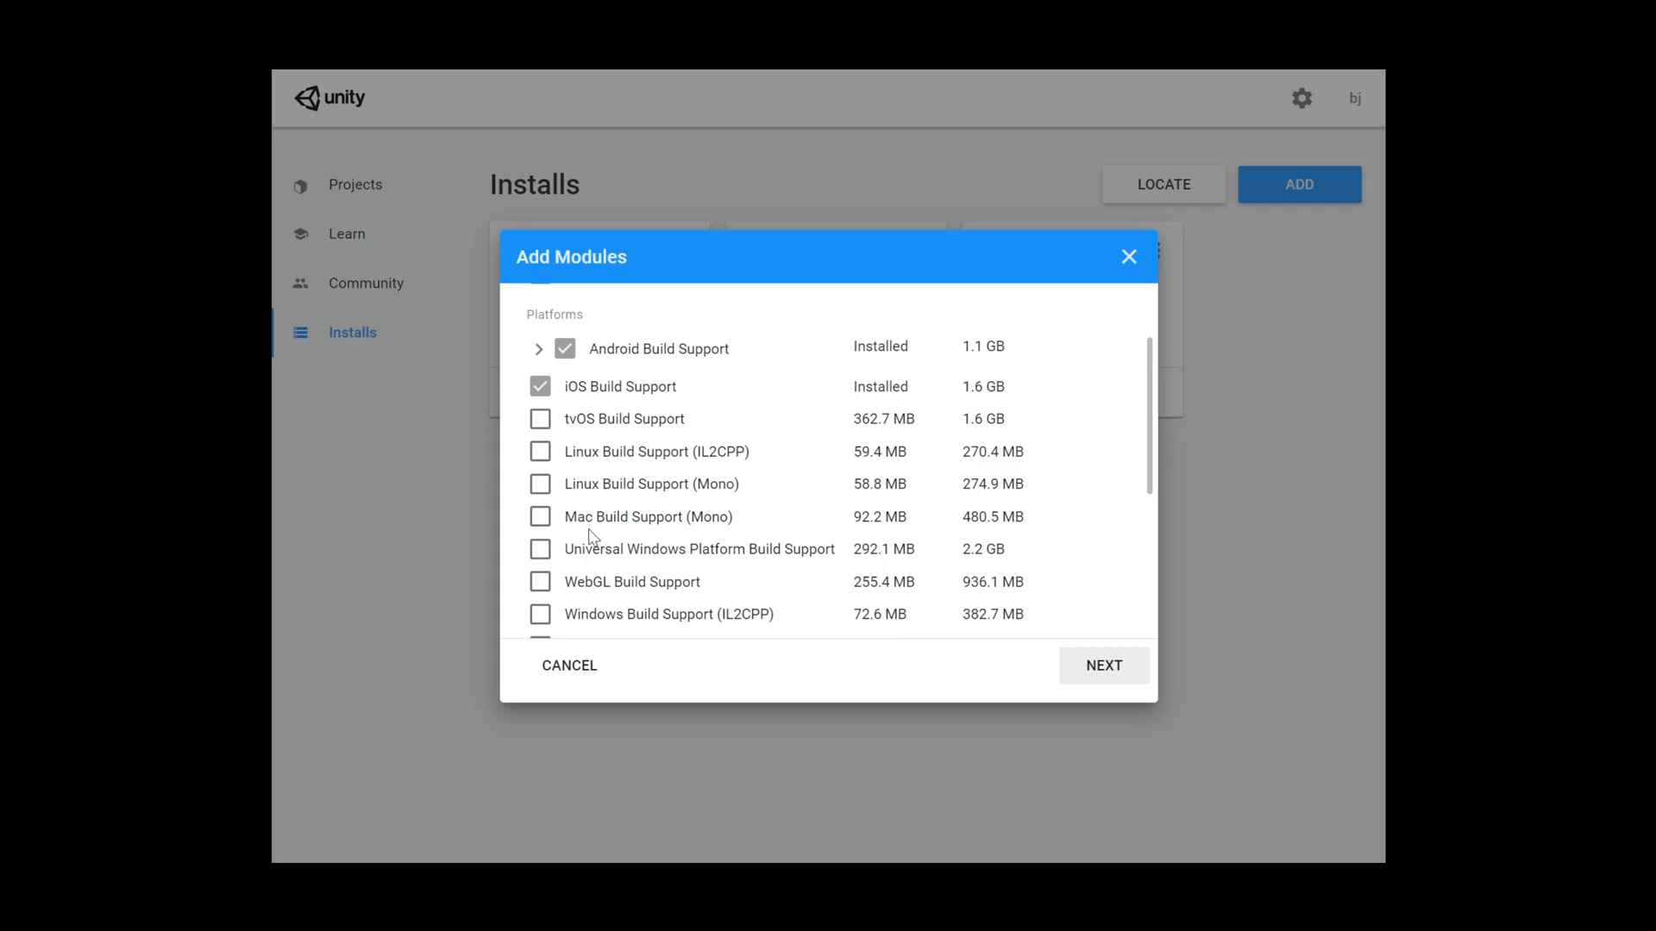
pyautogui.scroll(-3, 587, 603)
pyautogui.scroll(6, 572, 483)
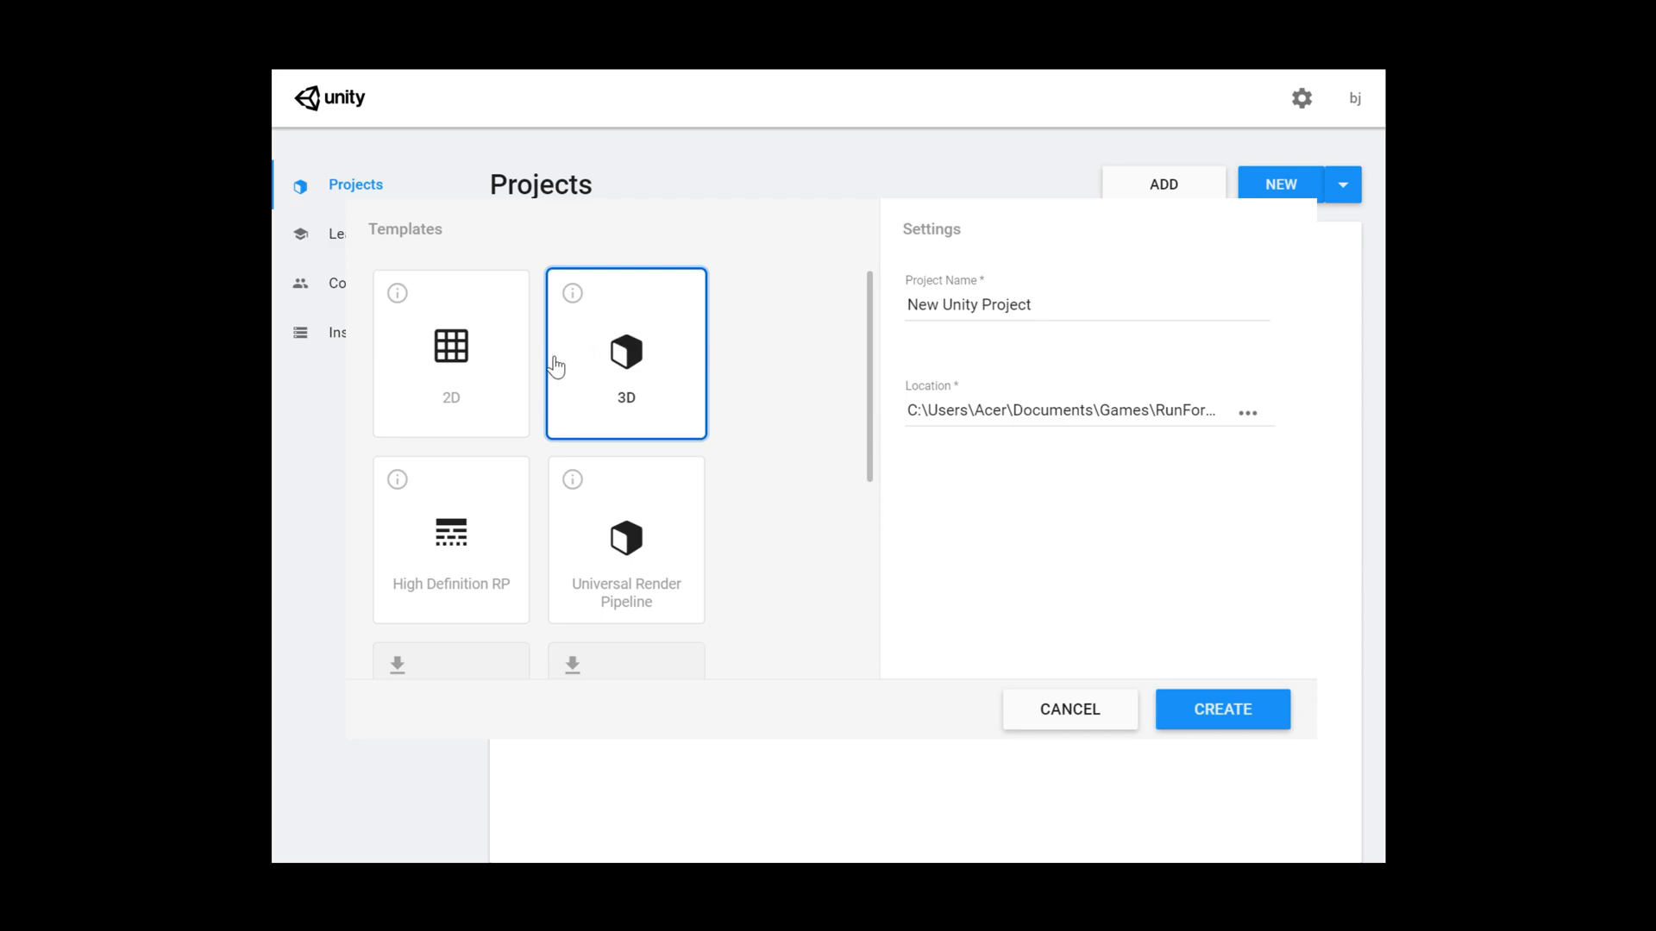
# Step: Create a new project named DemoProject from the 2D template
pyautogui.scroll(-4, 691, 565)
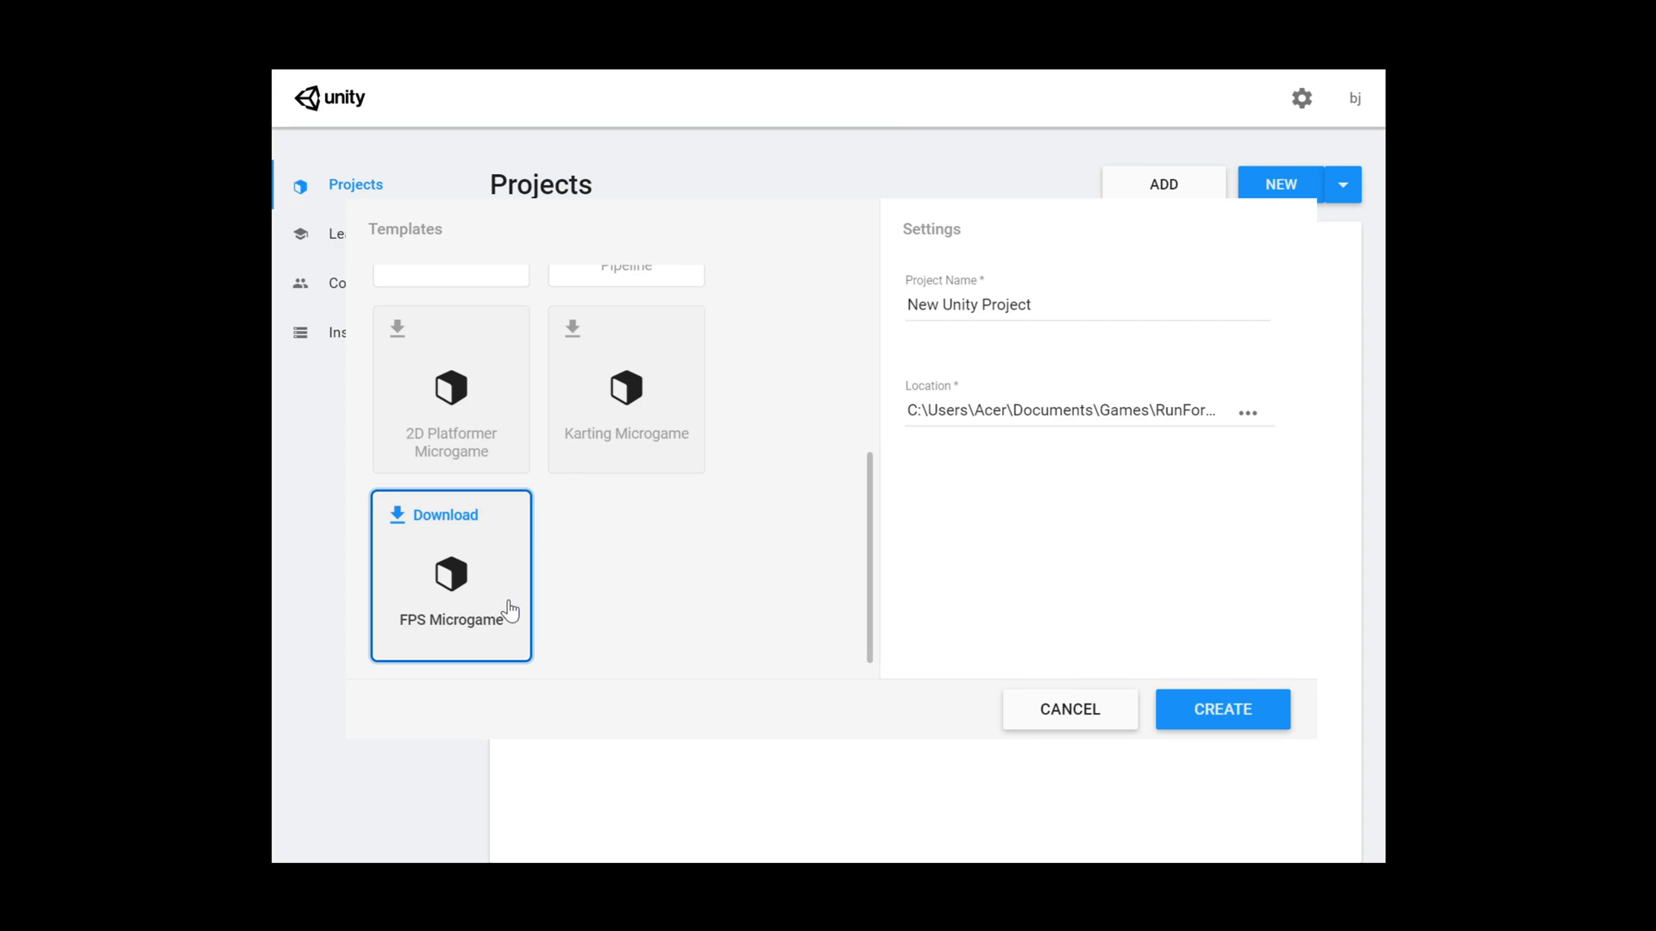
pyautogui.scroll(5, 675, 563)
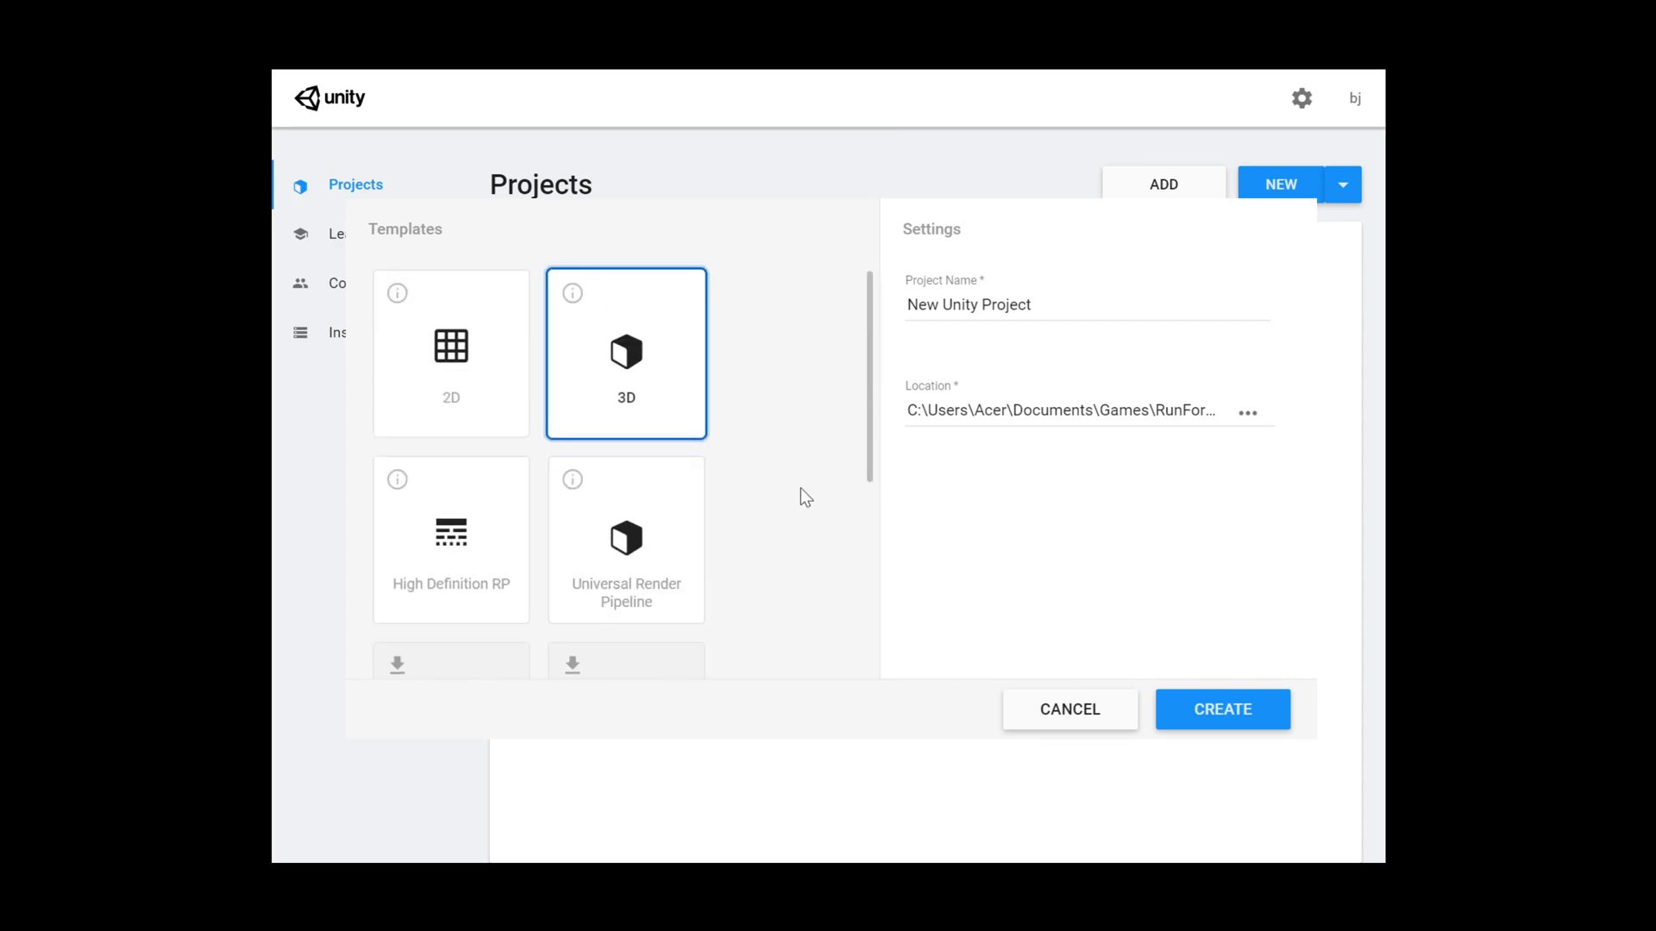
pyautogui.click(440, 332)
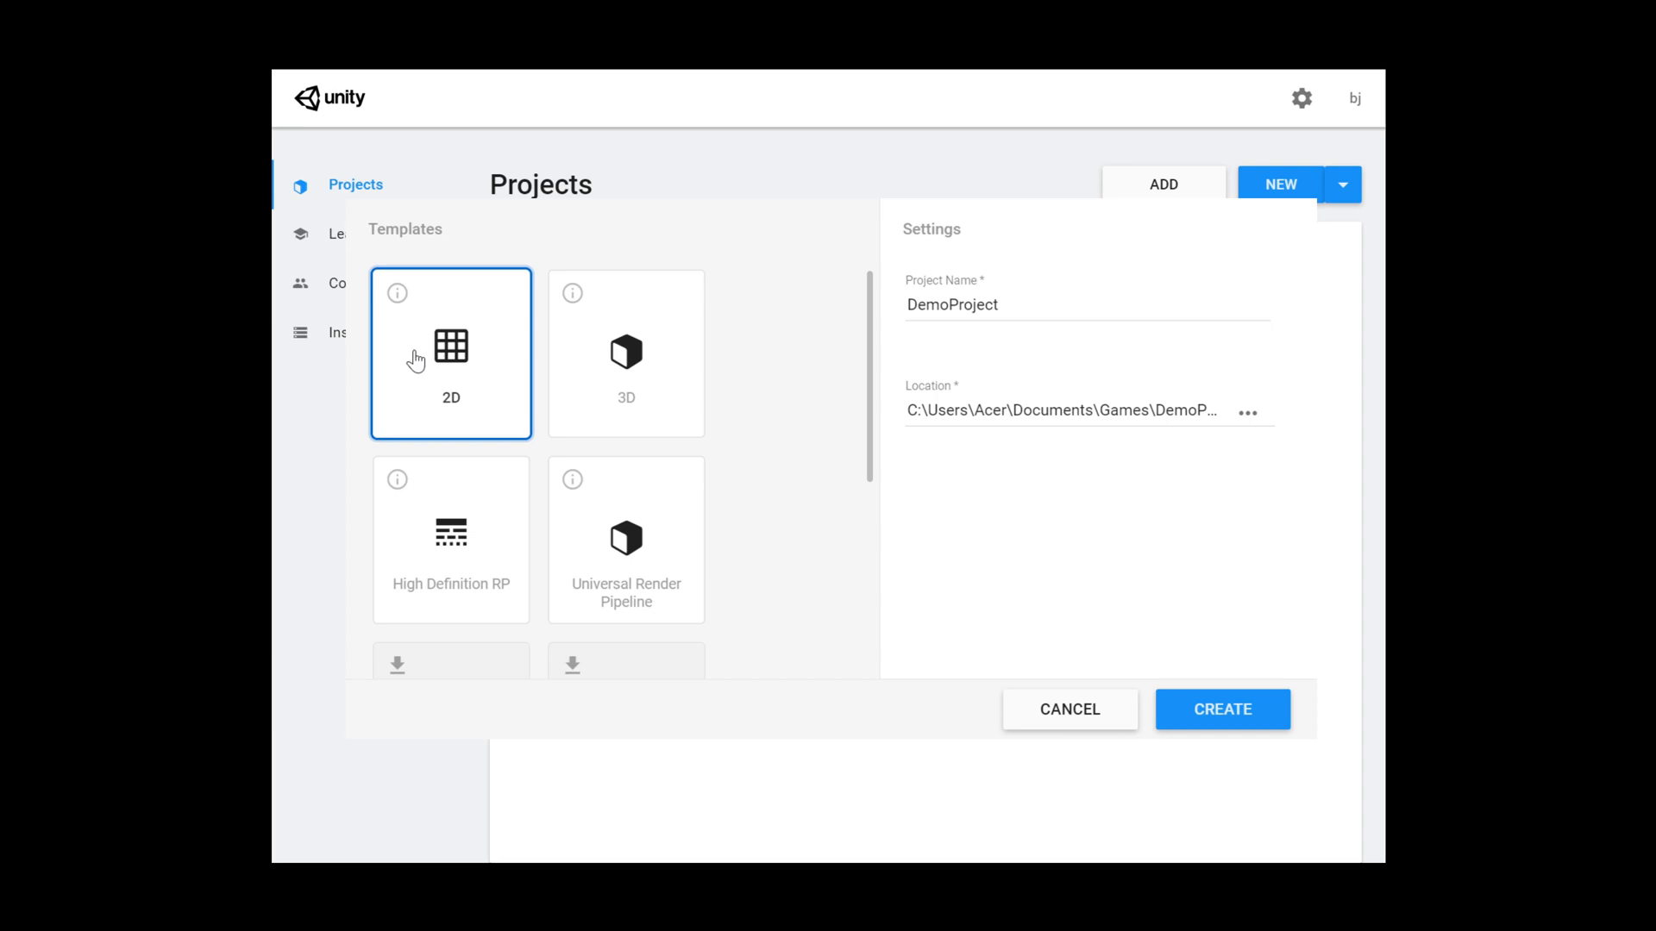
pyautogui.click(1237, 719)
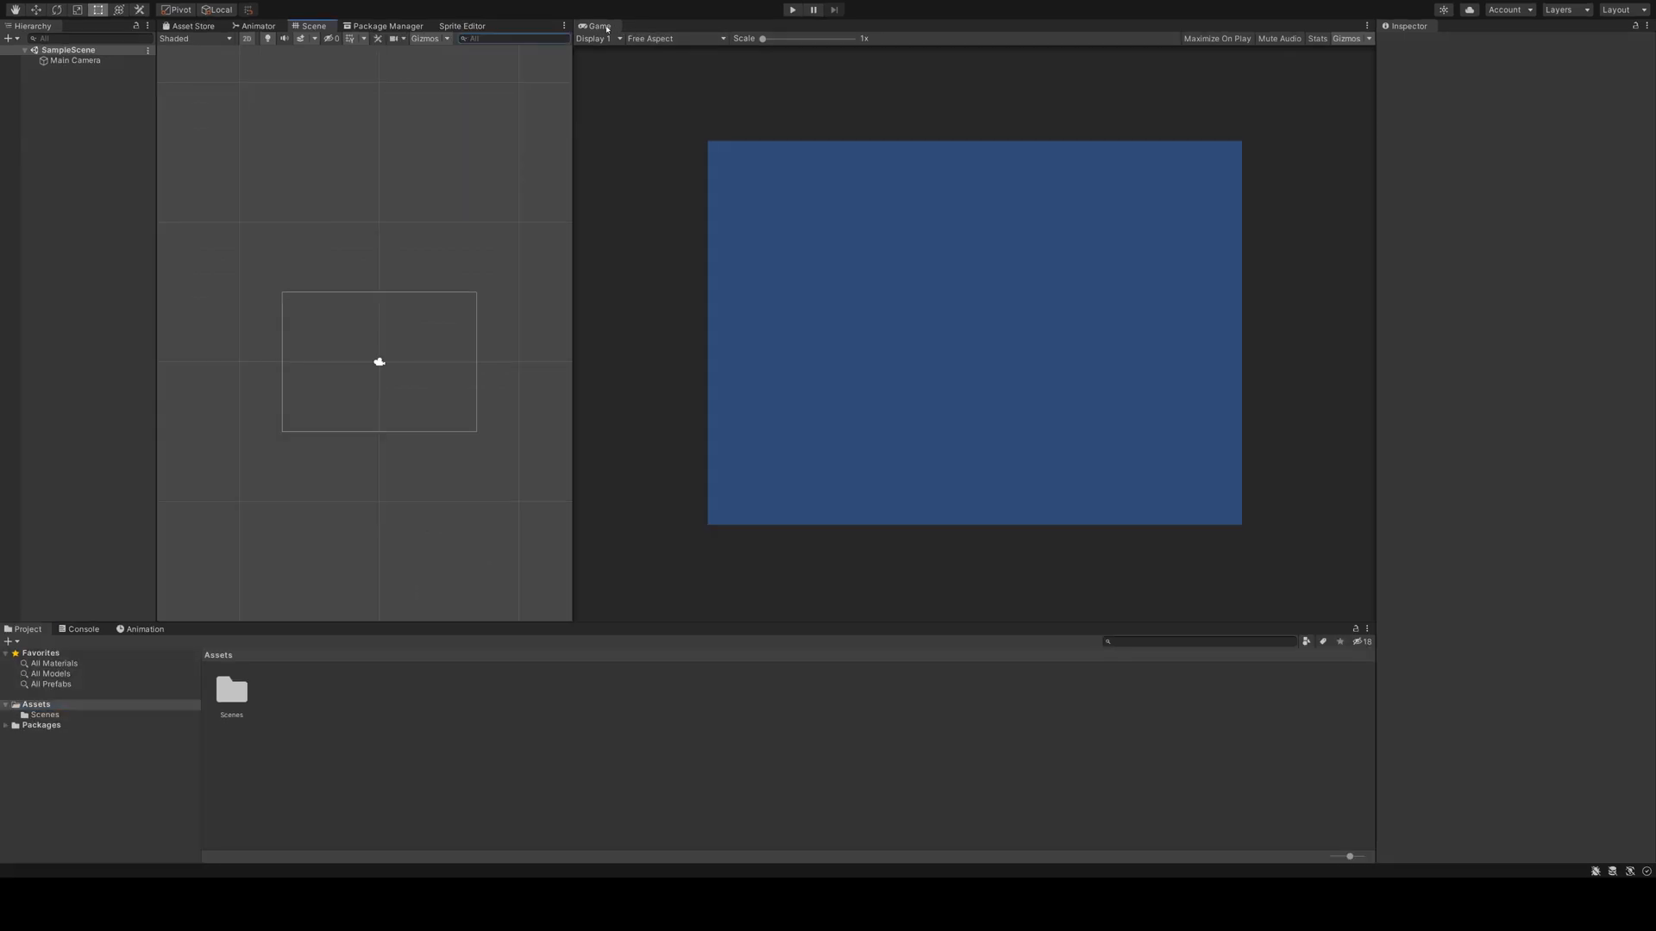
# Step: Arrange the Game view beside the Scene view and set its resolution to Phone (1242x2208)
pyautogui.moveTo(363, 435); pyautogui.dragTo(347, 462)
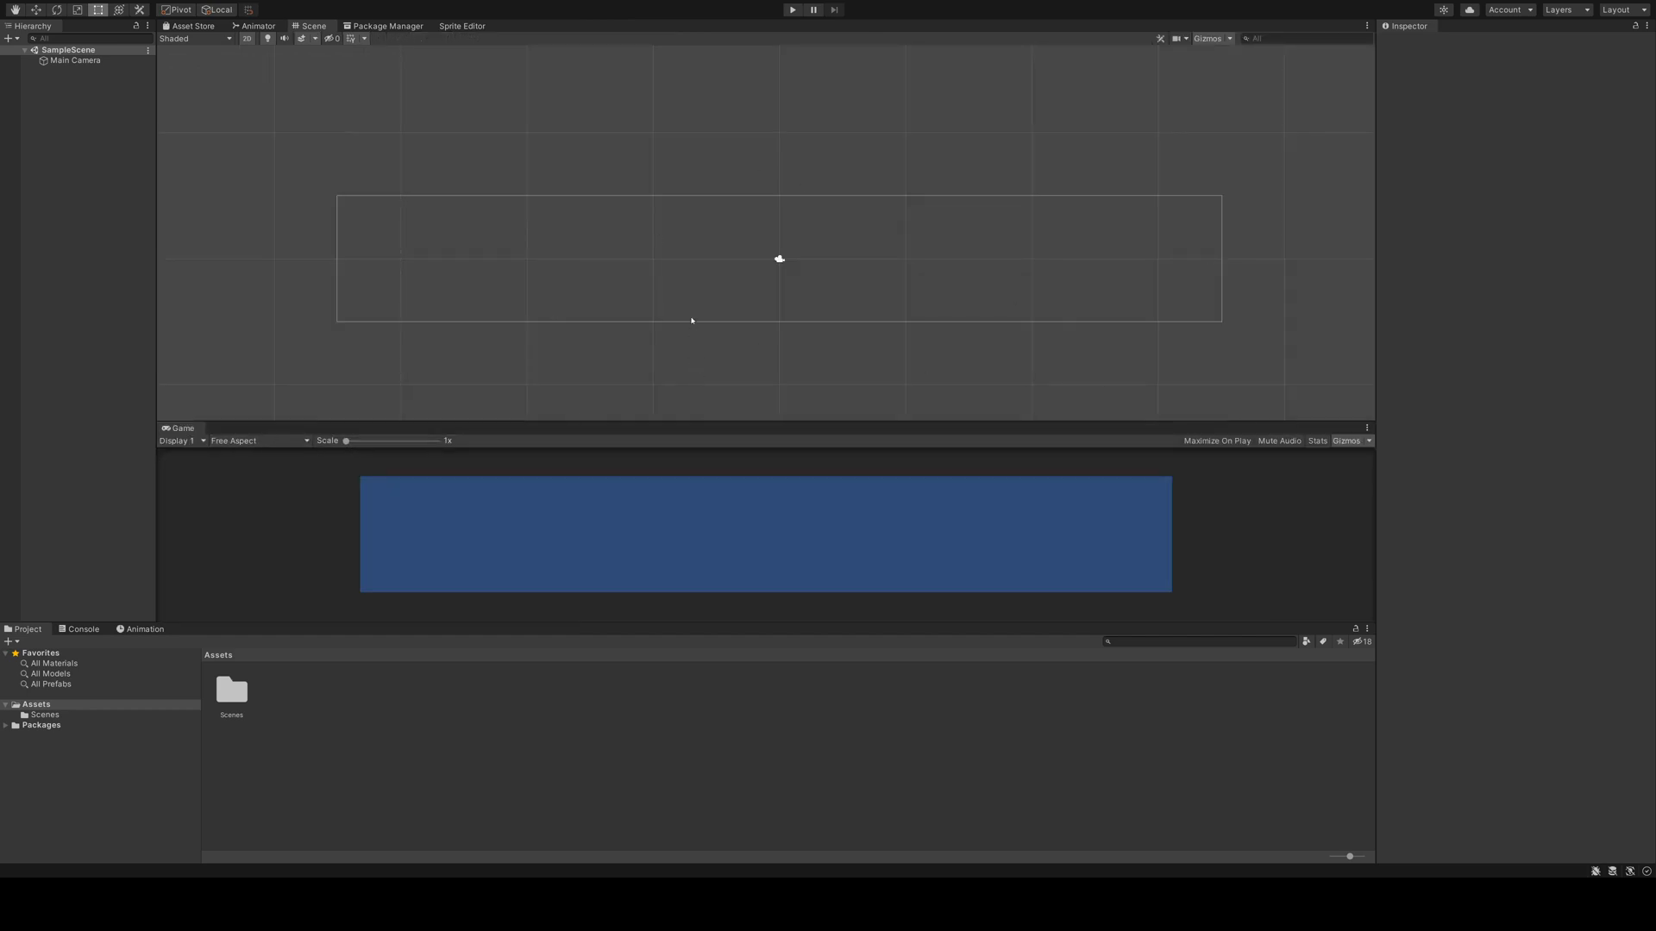
pyautogui.moveTo(720, 419); pyautogui.dragTo(738, 338)
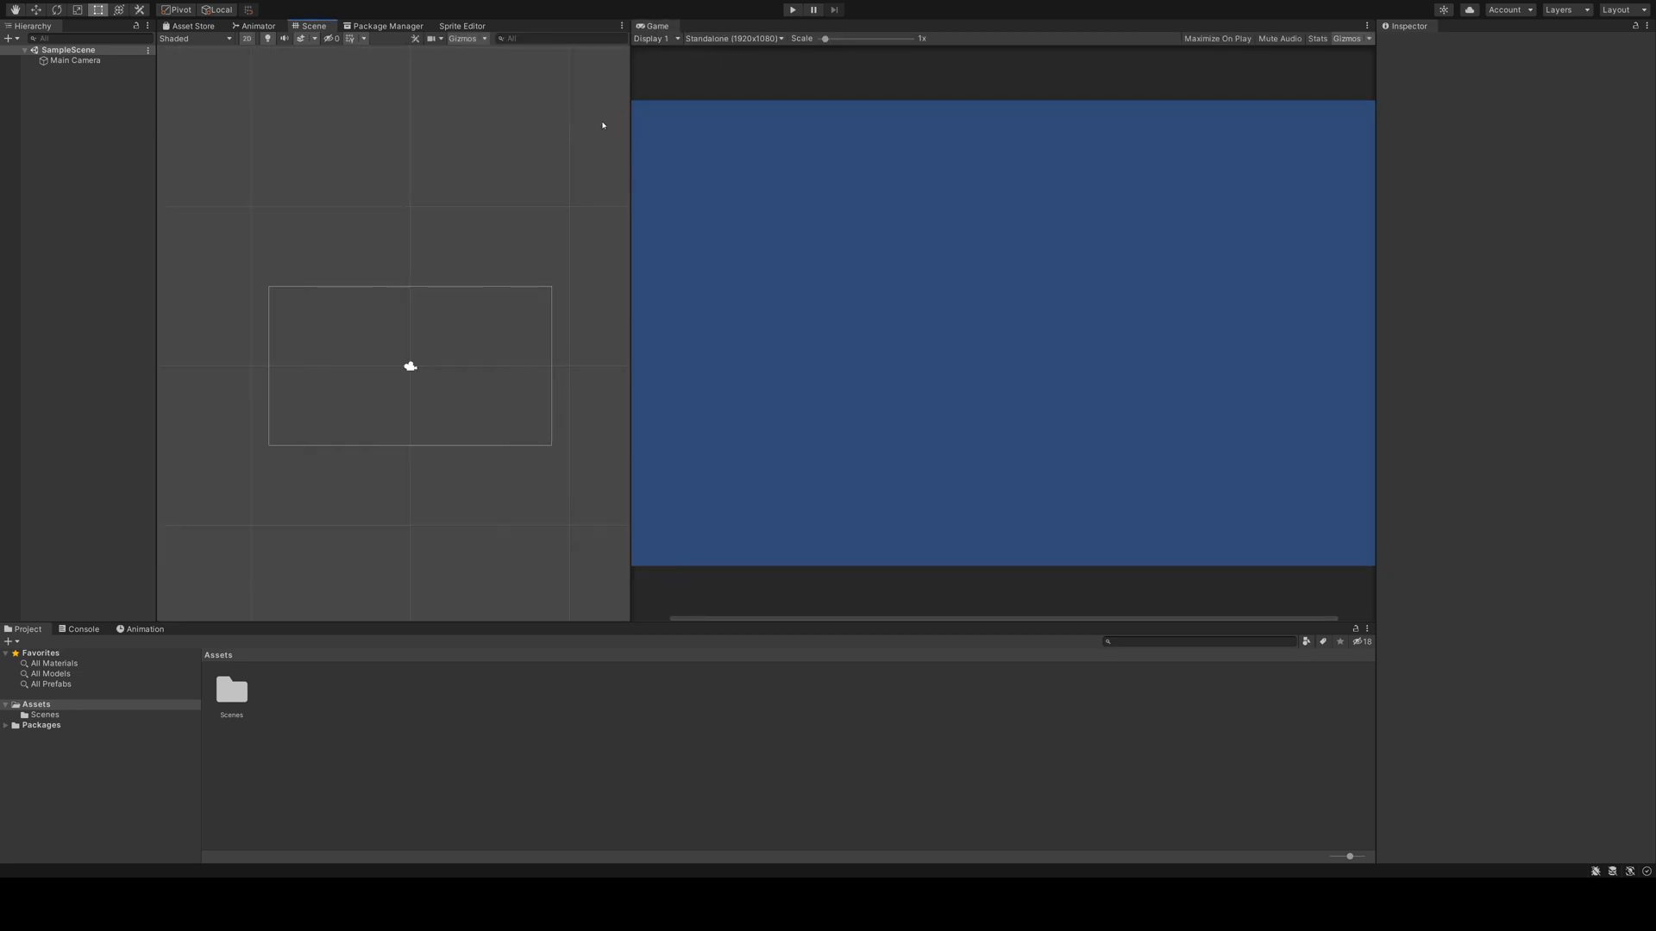
pyautogui.click(733, 38)
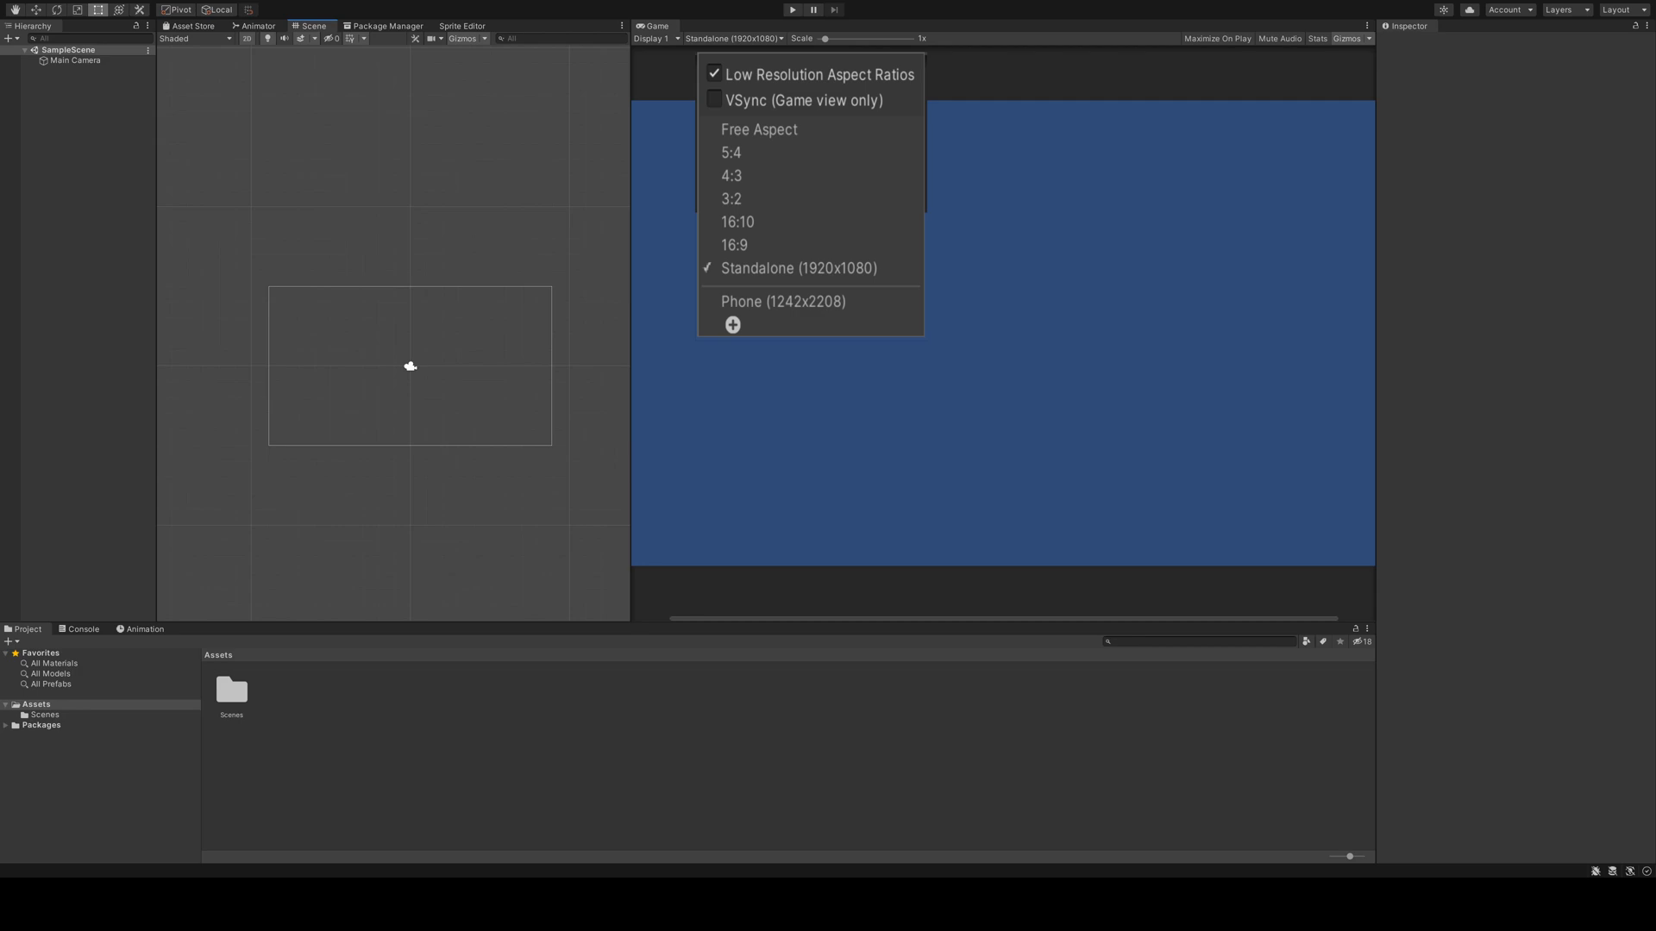
pyautogui.click(783, 301)
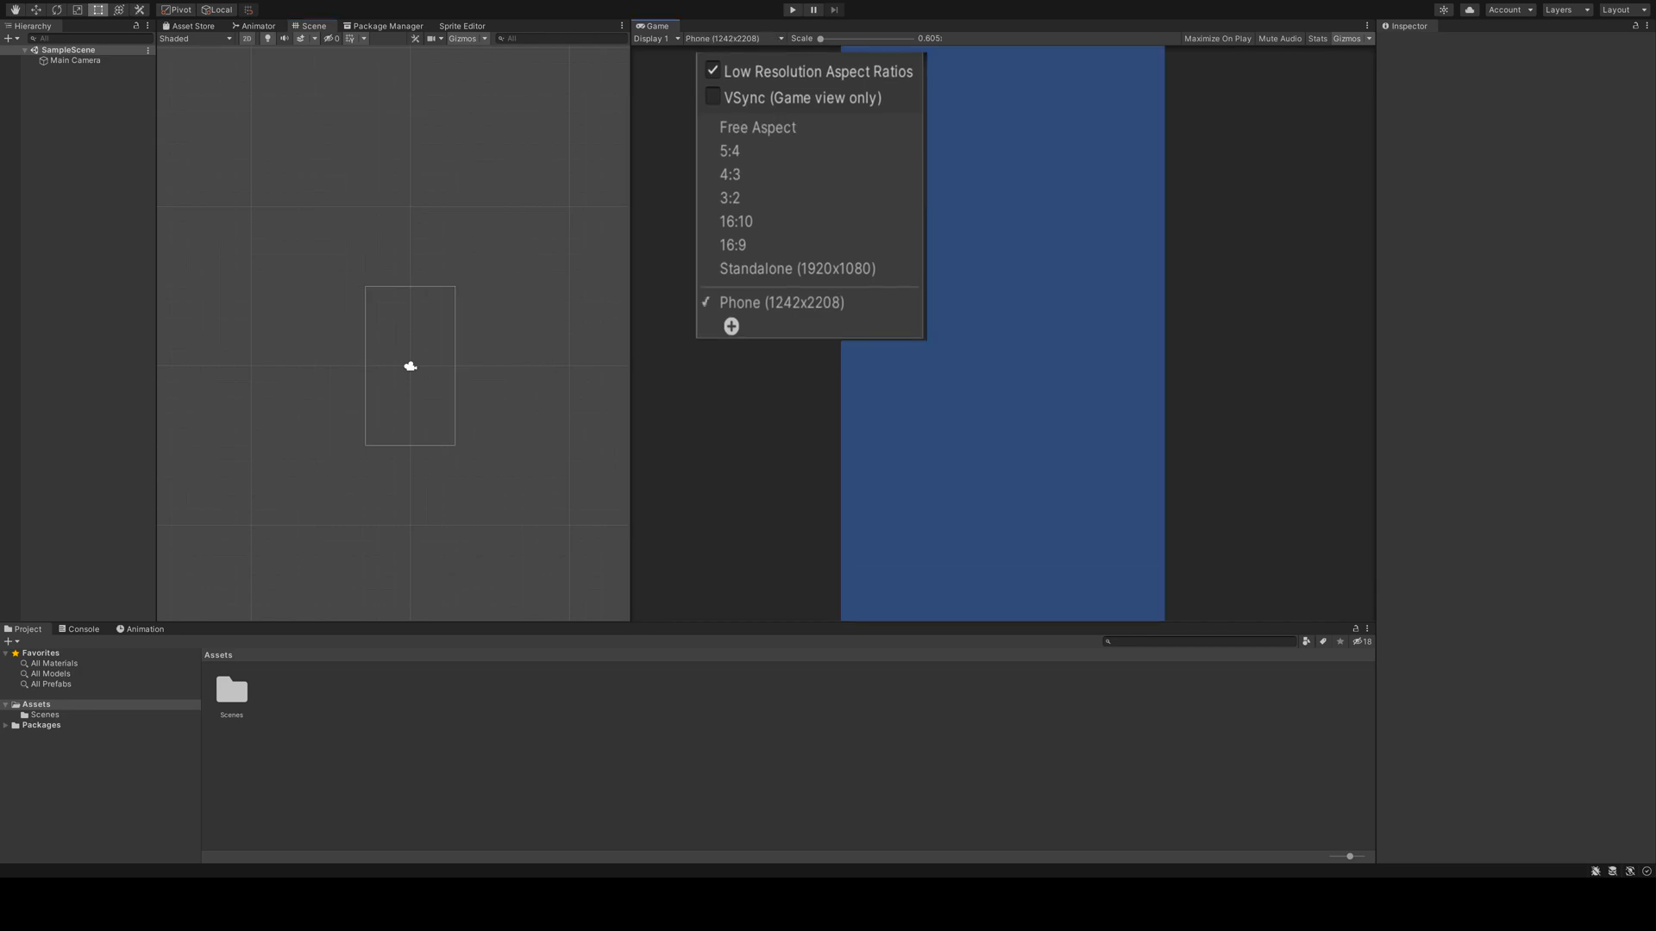
pyautogui.click(409, 163)
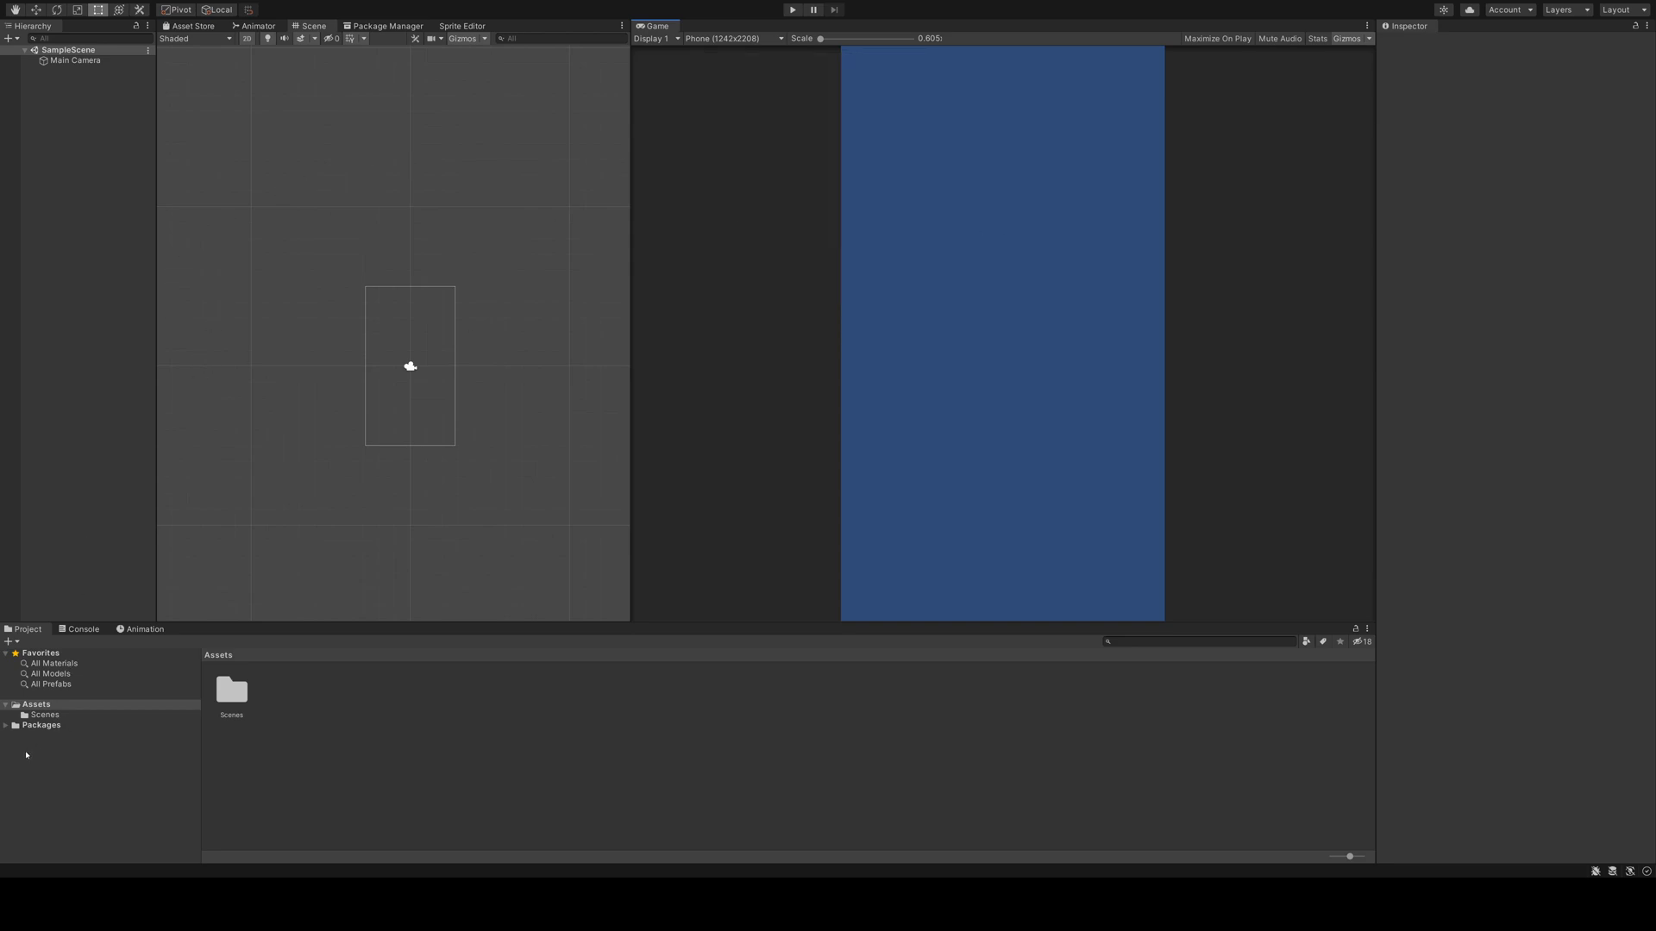
# Step: Look through the project's packages and the packages offered in the Unity Registry
pyautogui.click(5, 726)
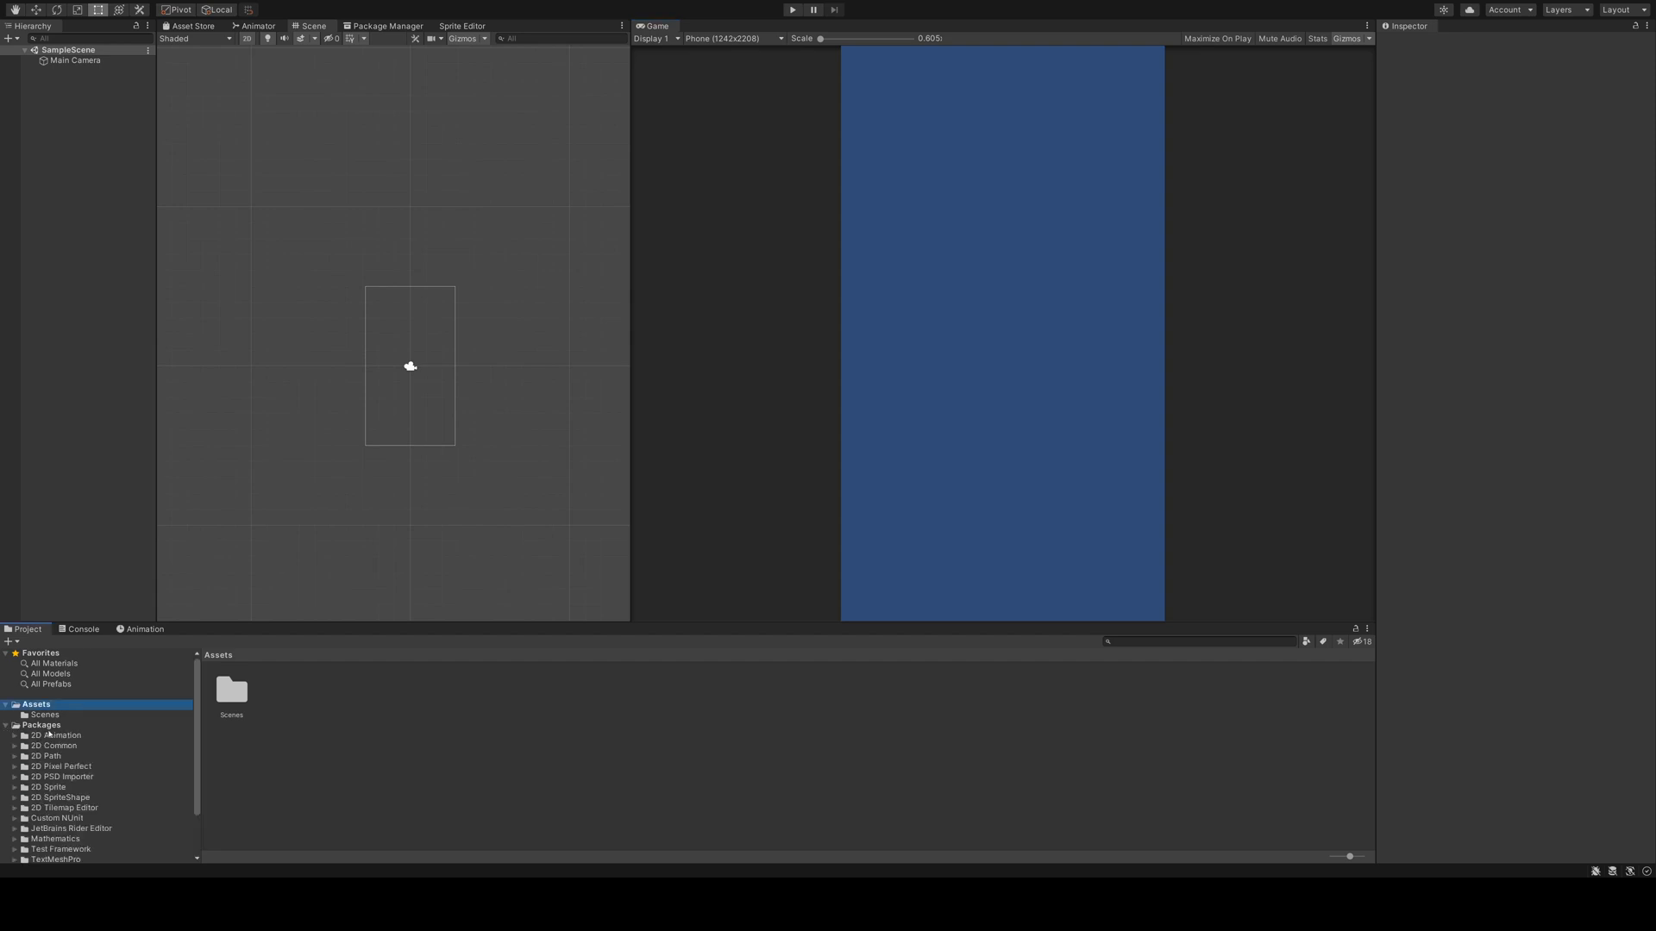
pyautogui.click(380, 28)
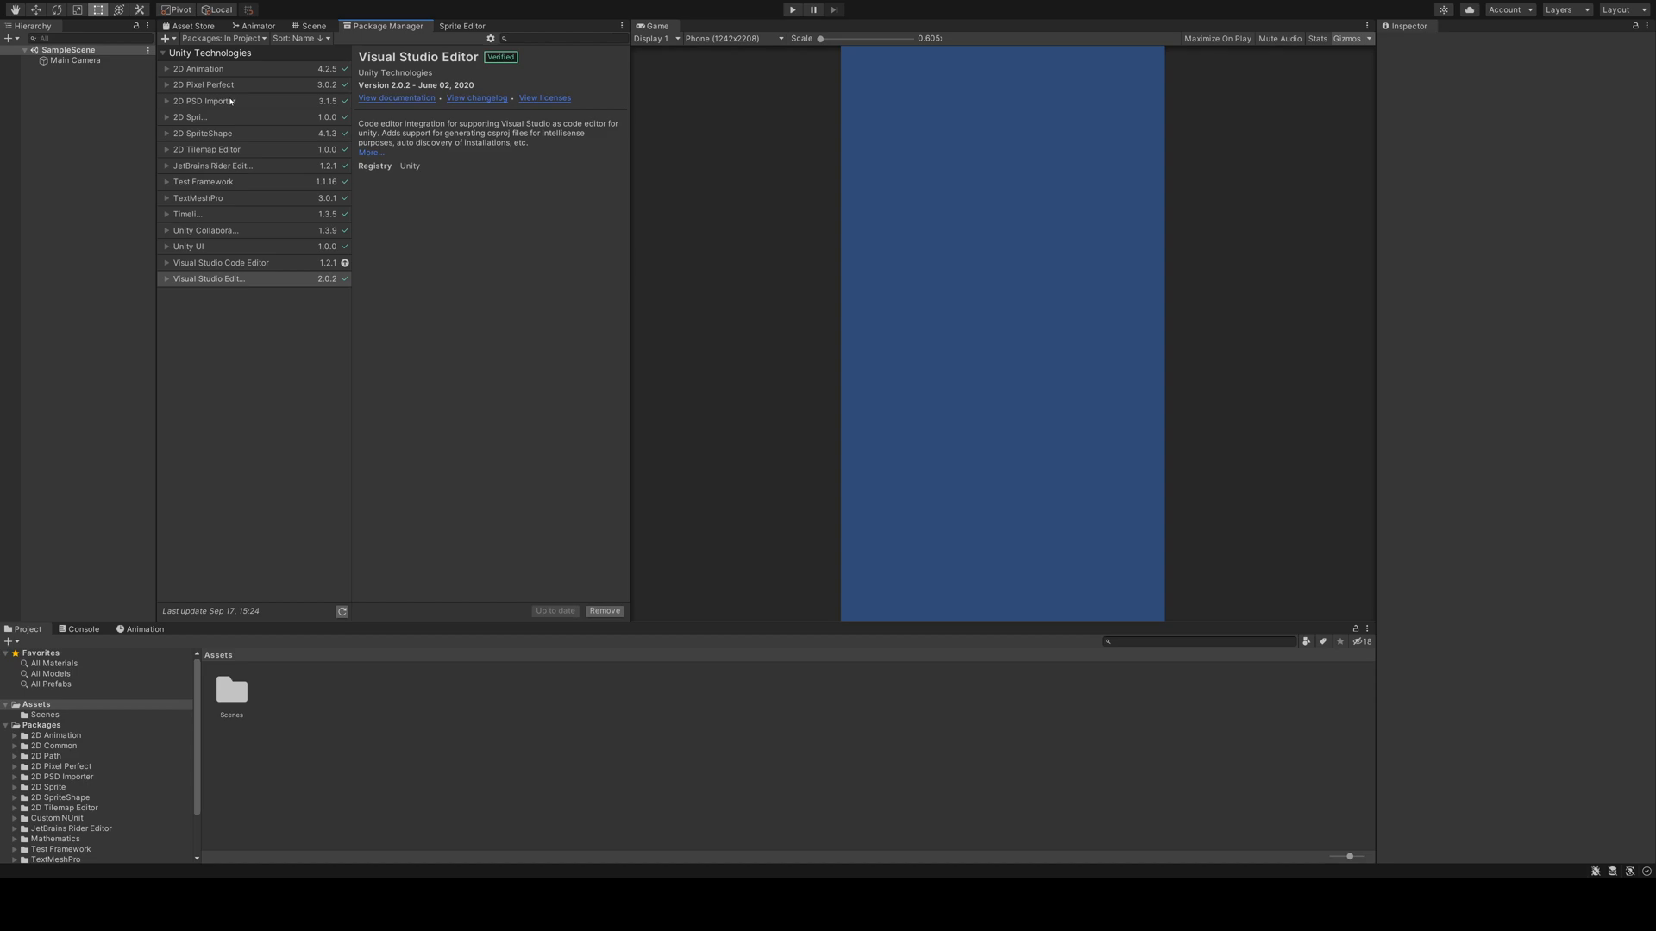
pyautogui.click(220, 52)
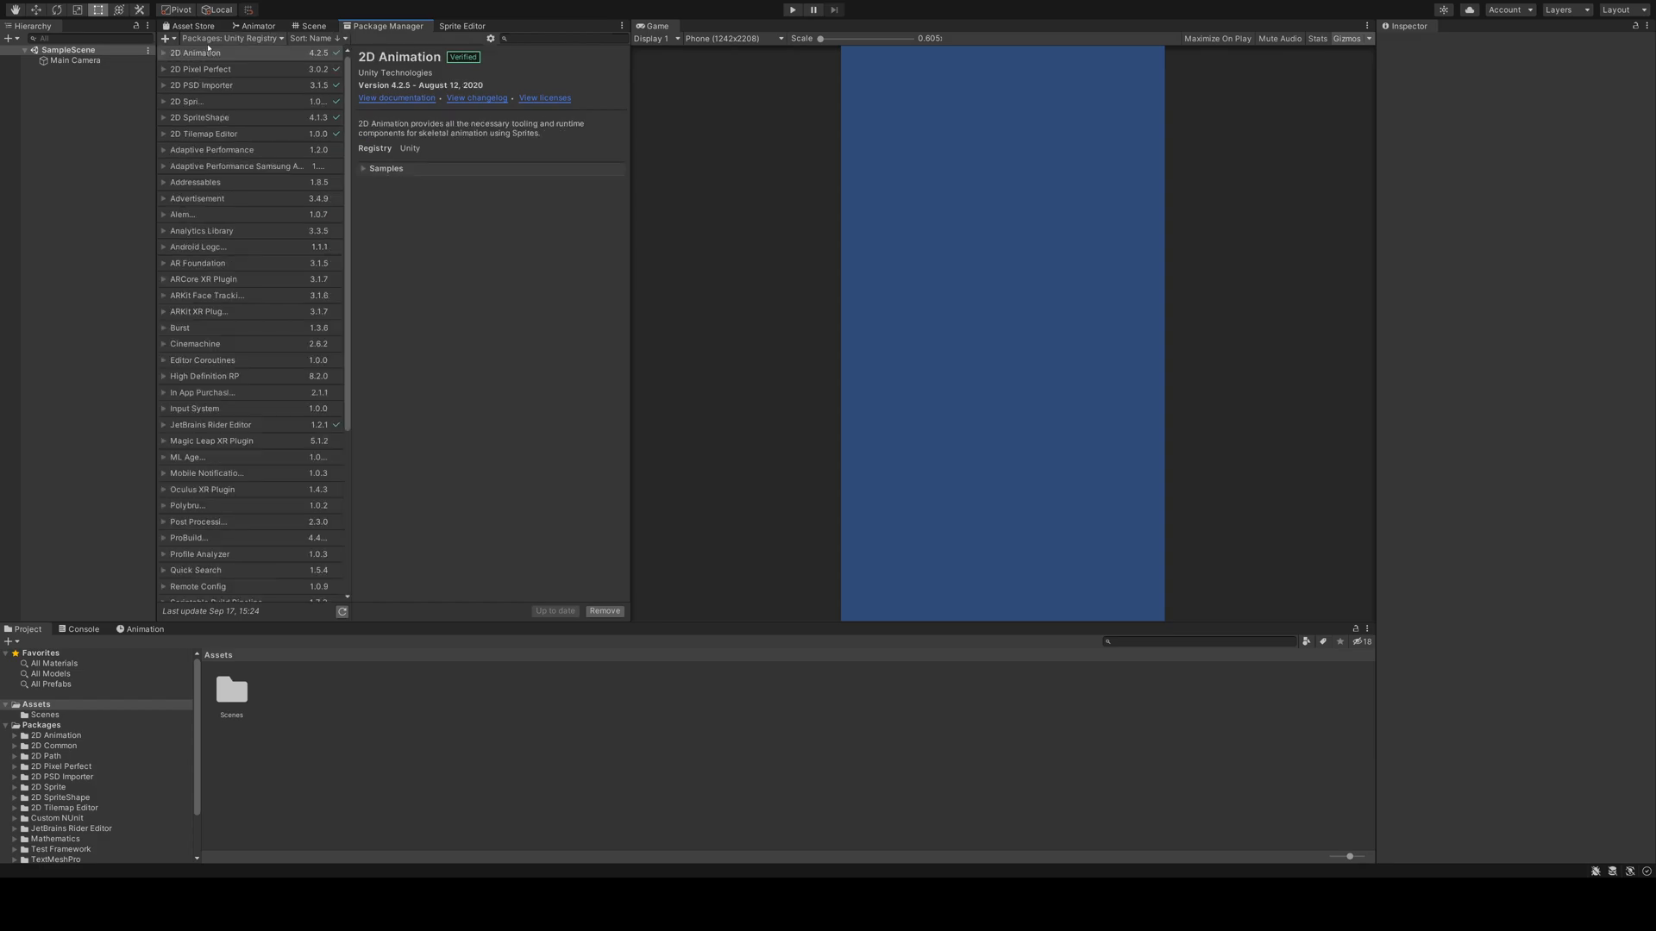
pyautogui.scroll(-3, 229, 358)
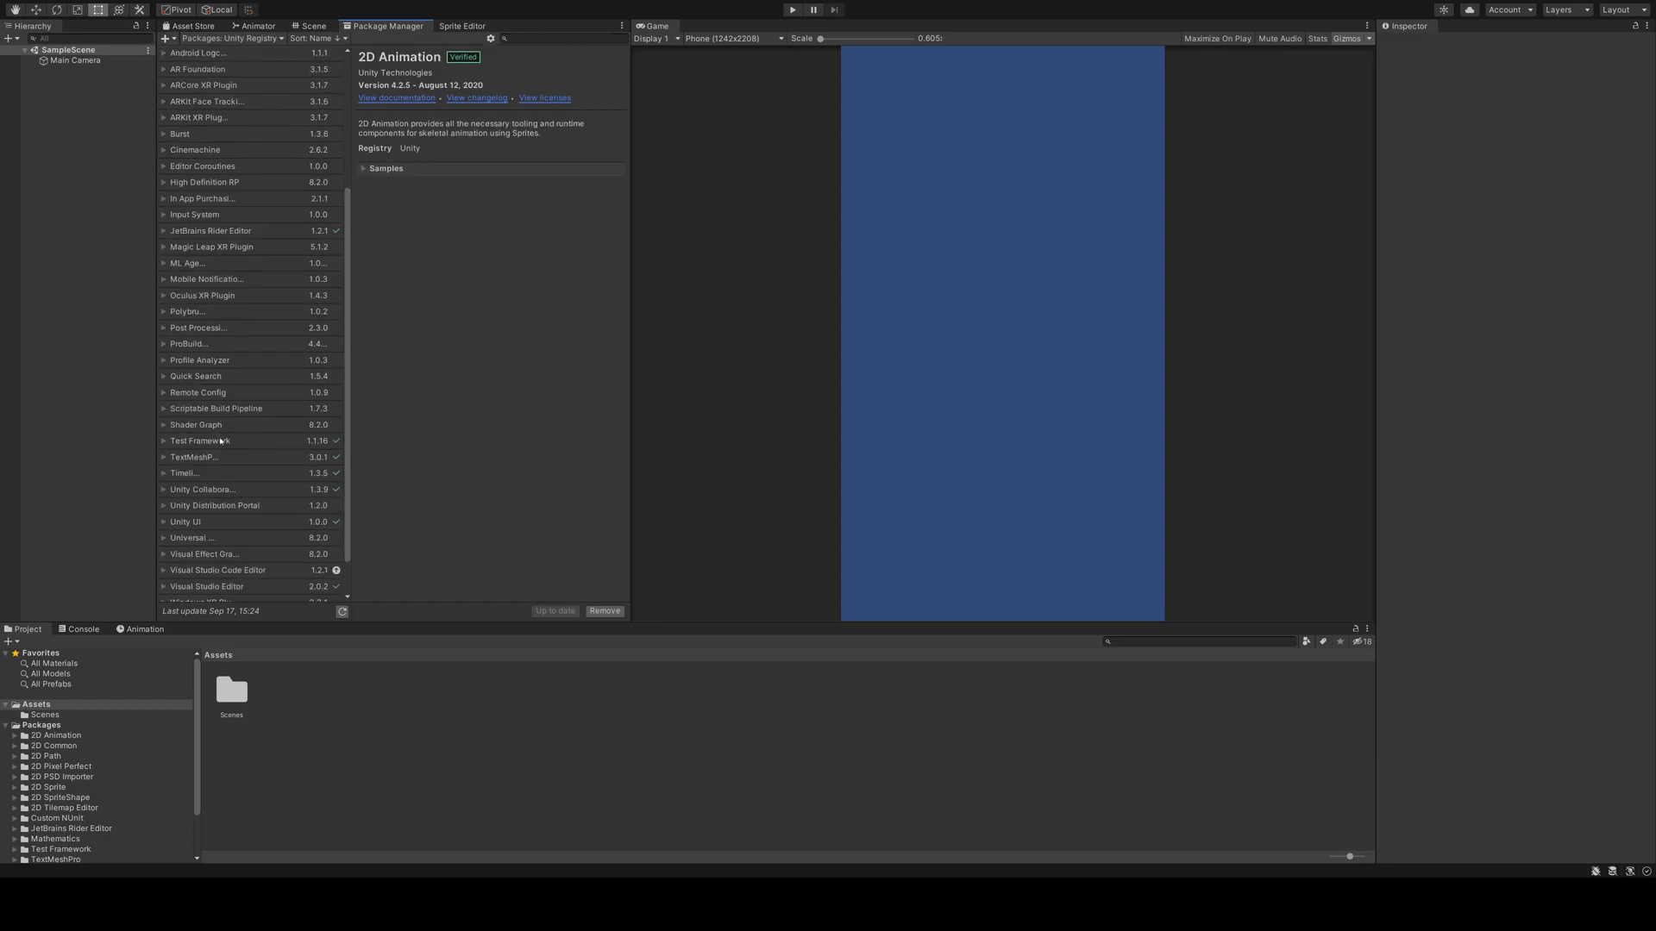
pyautogui.click(310, 27)
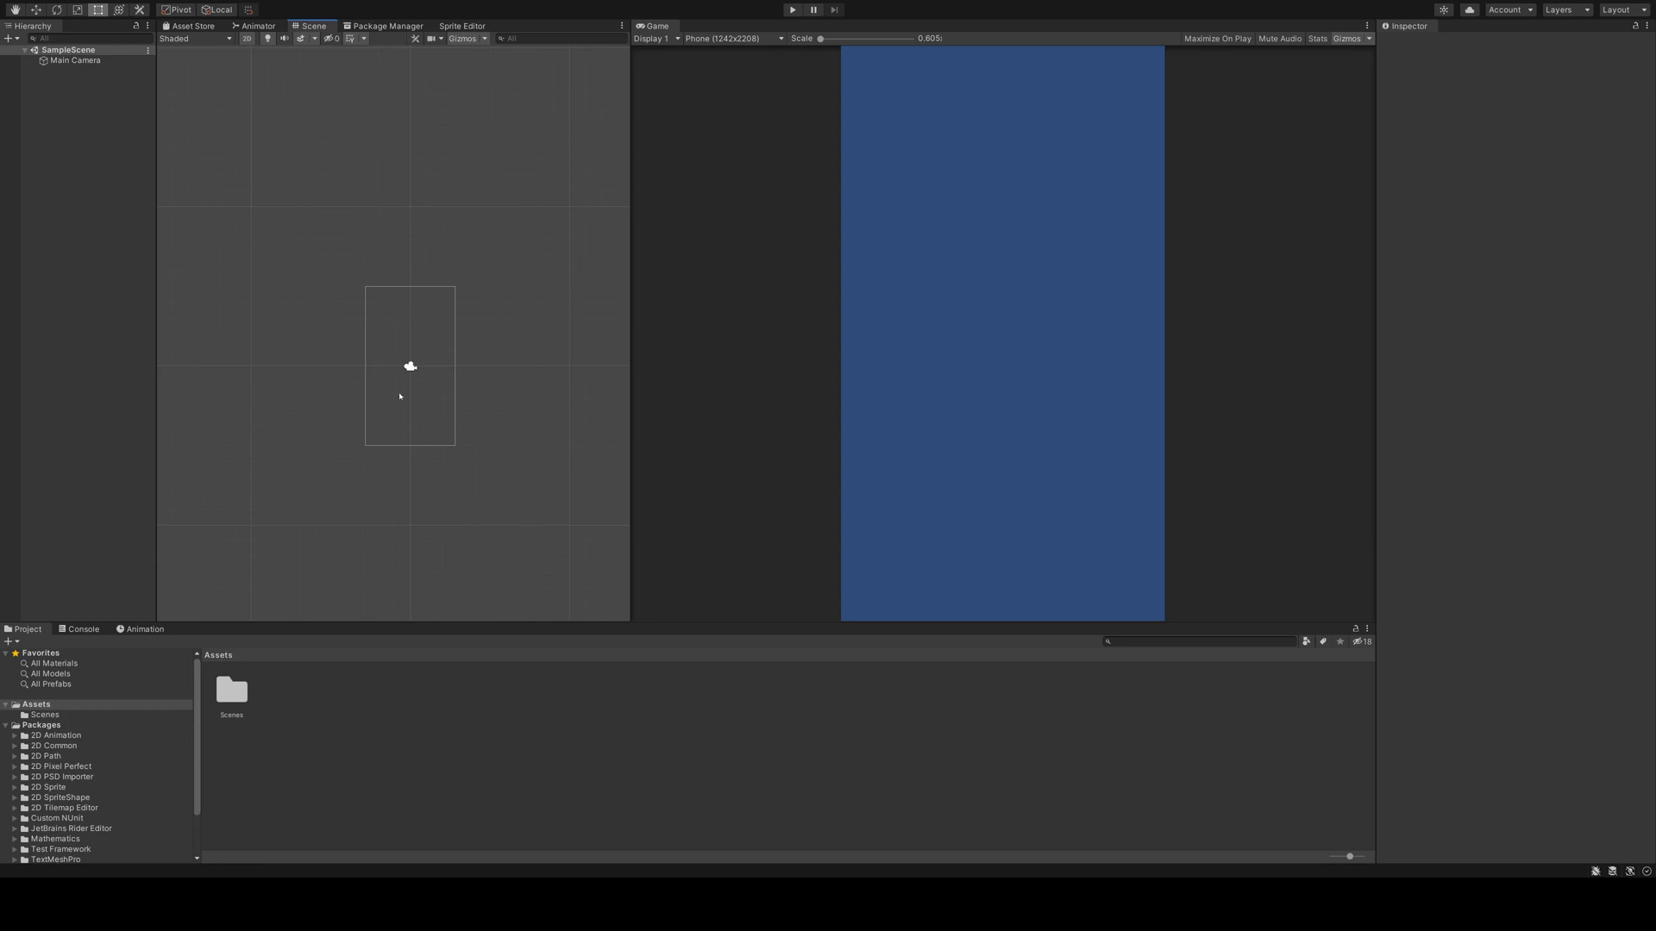
pyautogui.click(8, 726)
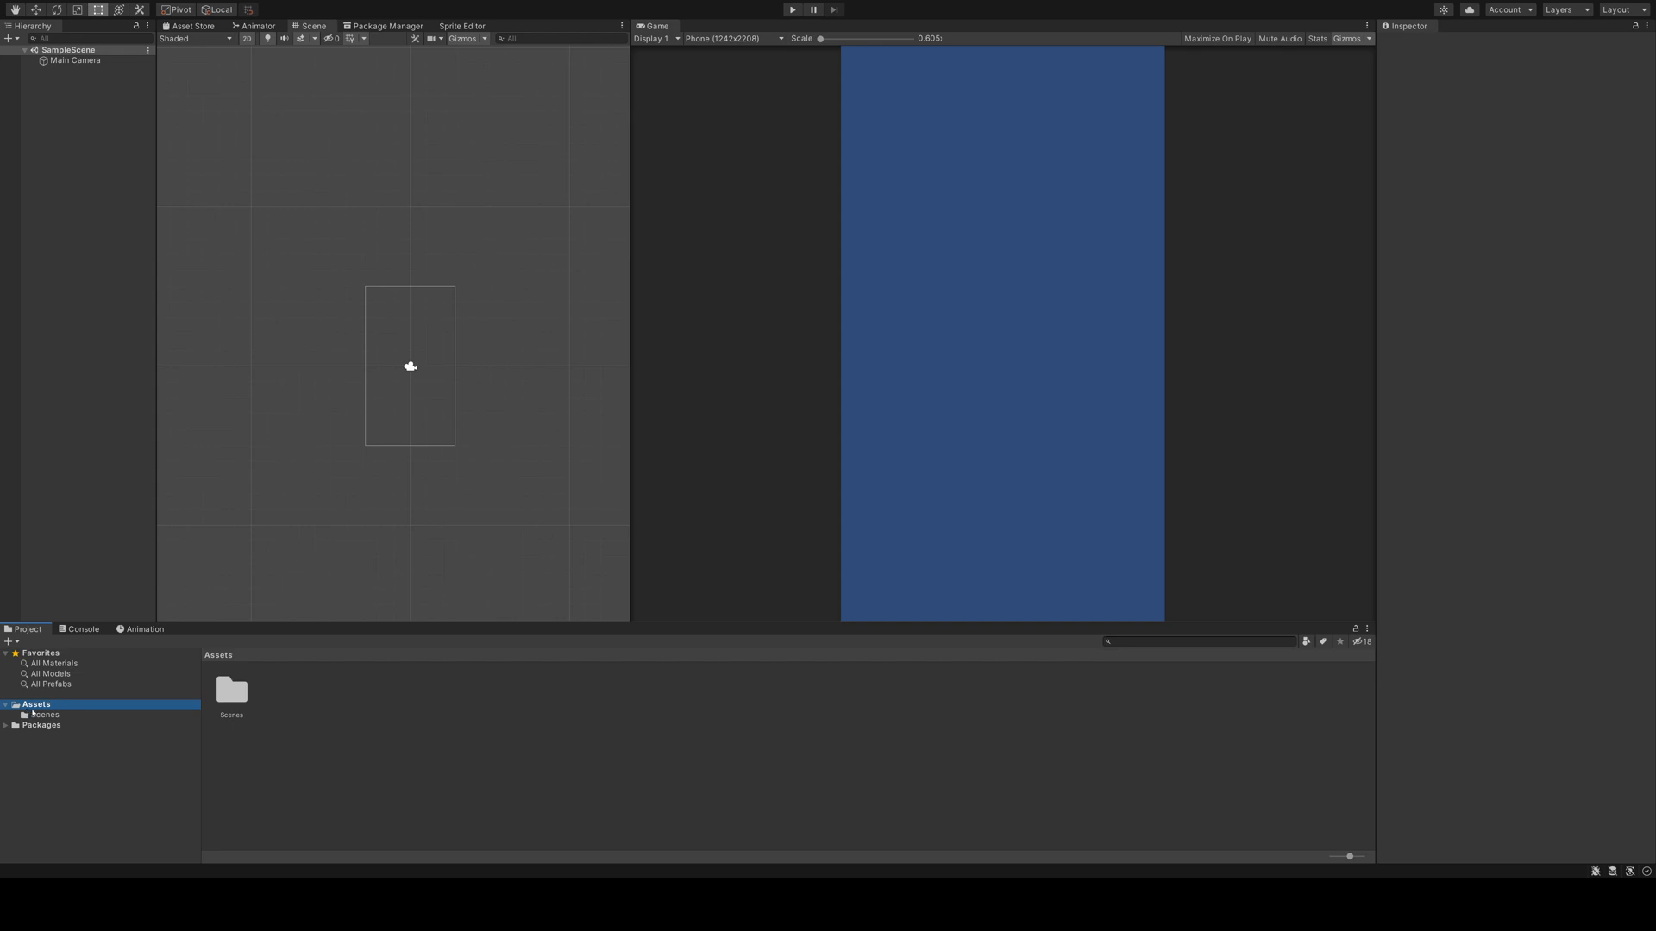
# Step: Create two folders named Scripts and Prefab inside Assets
pyautogui.rightClick(32, 713)
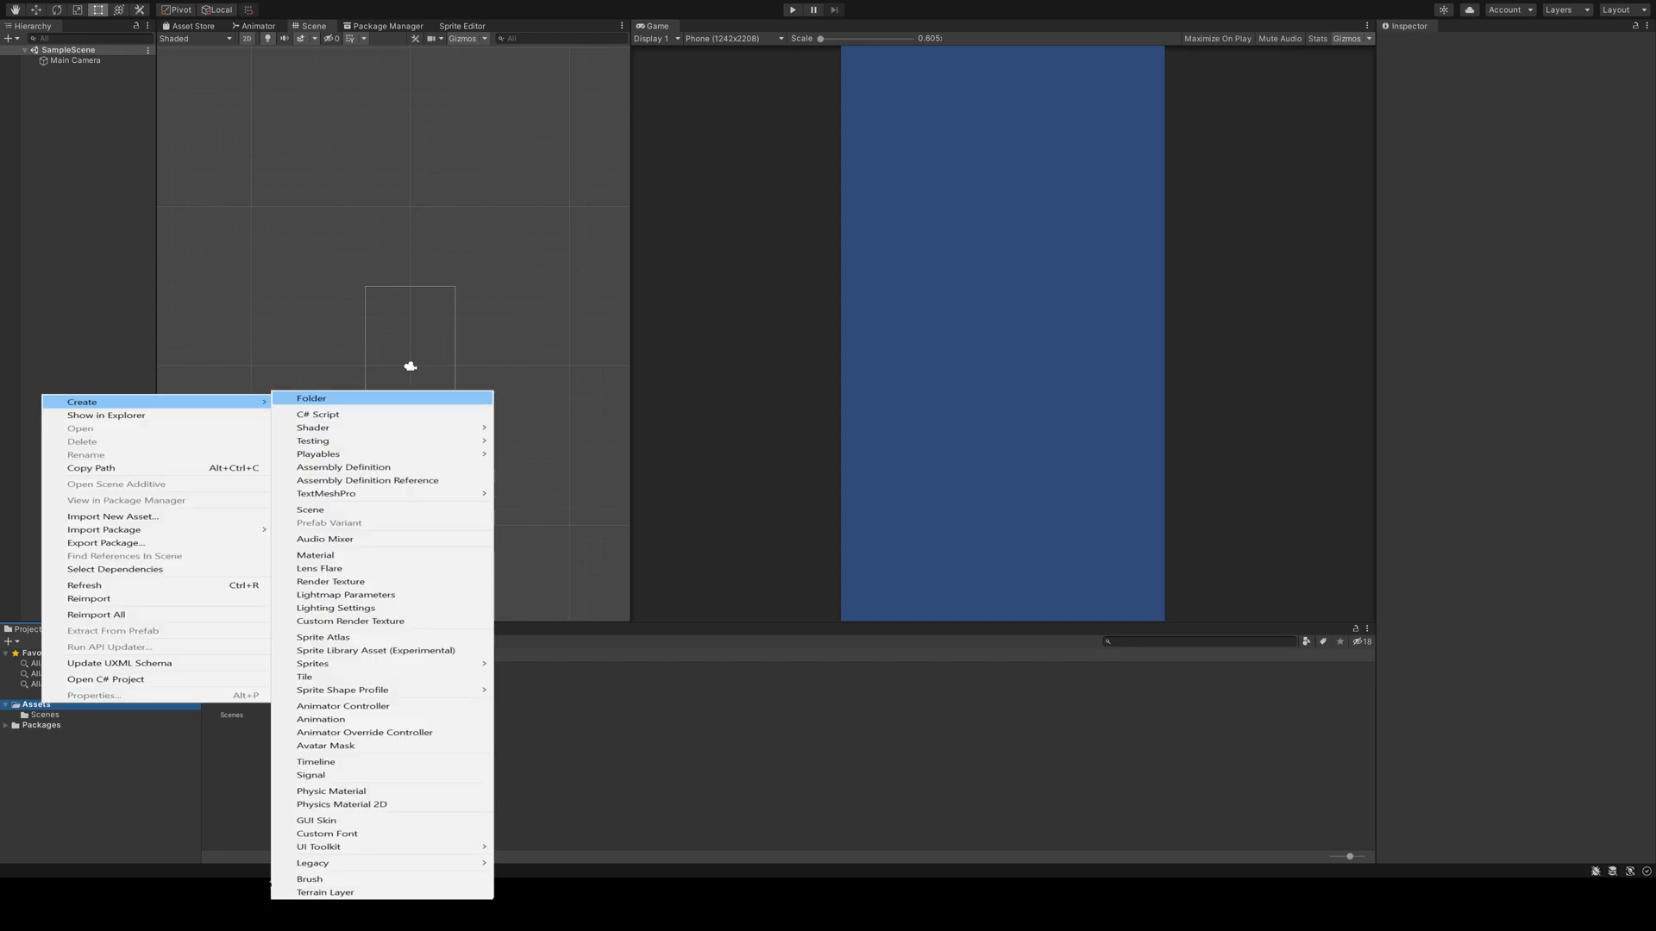
pyautogui.click(312, 398)
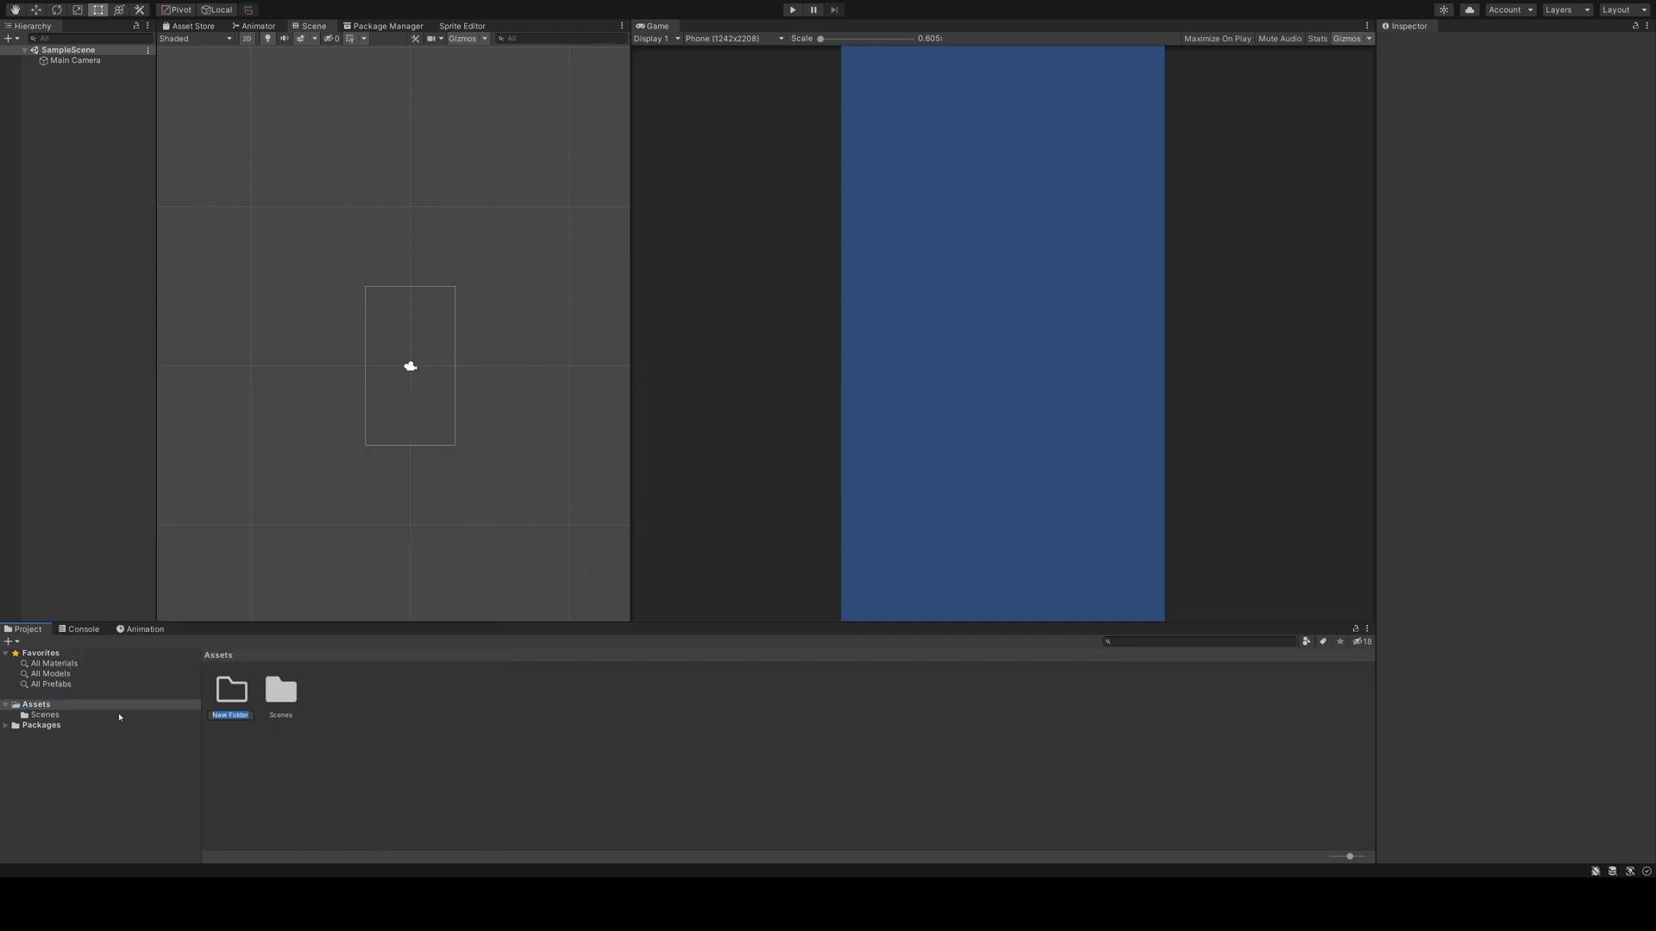
pyautogui.write('Scripts')
pyautogui.press('Return')
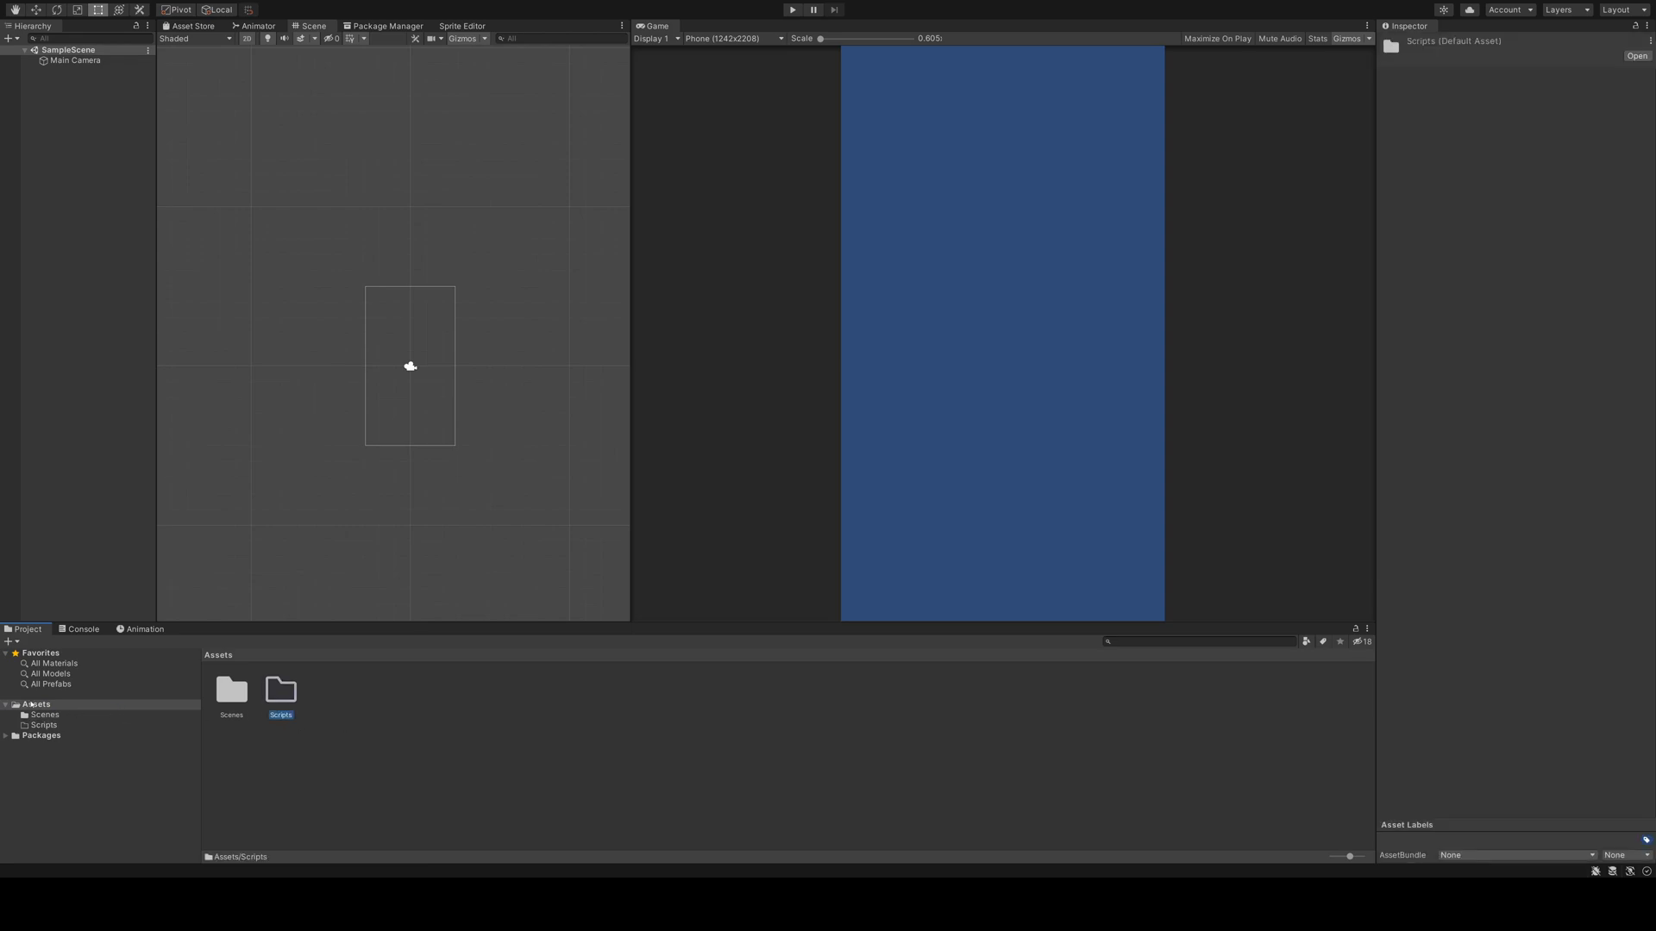
pyautogui.rightClick(35, 705)
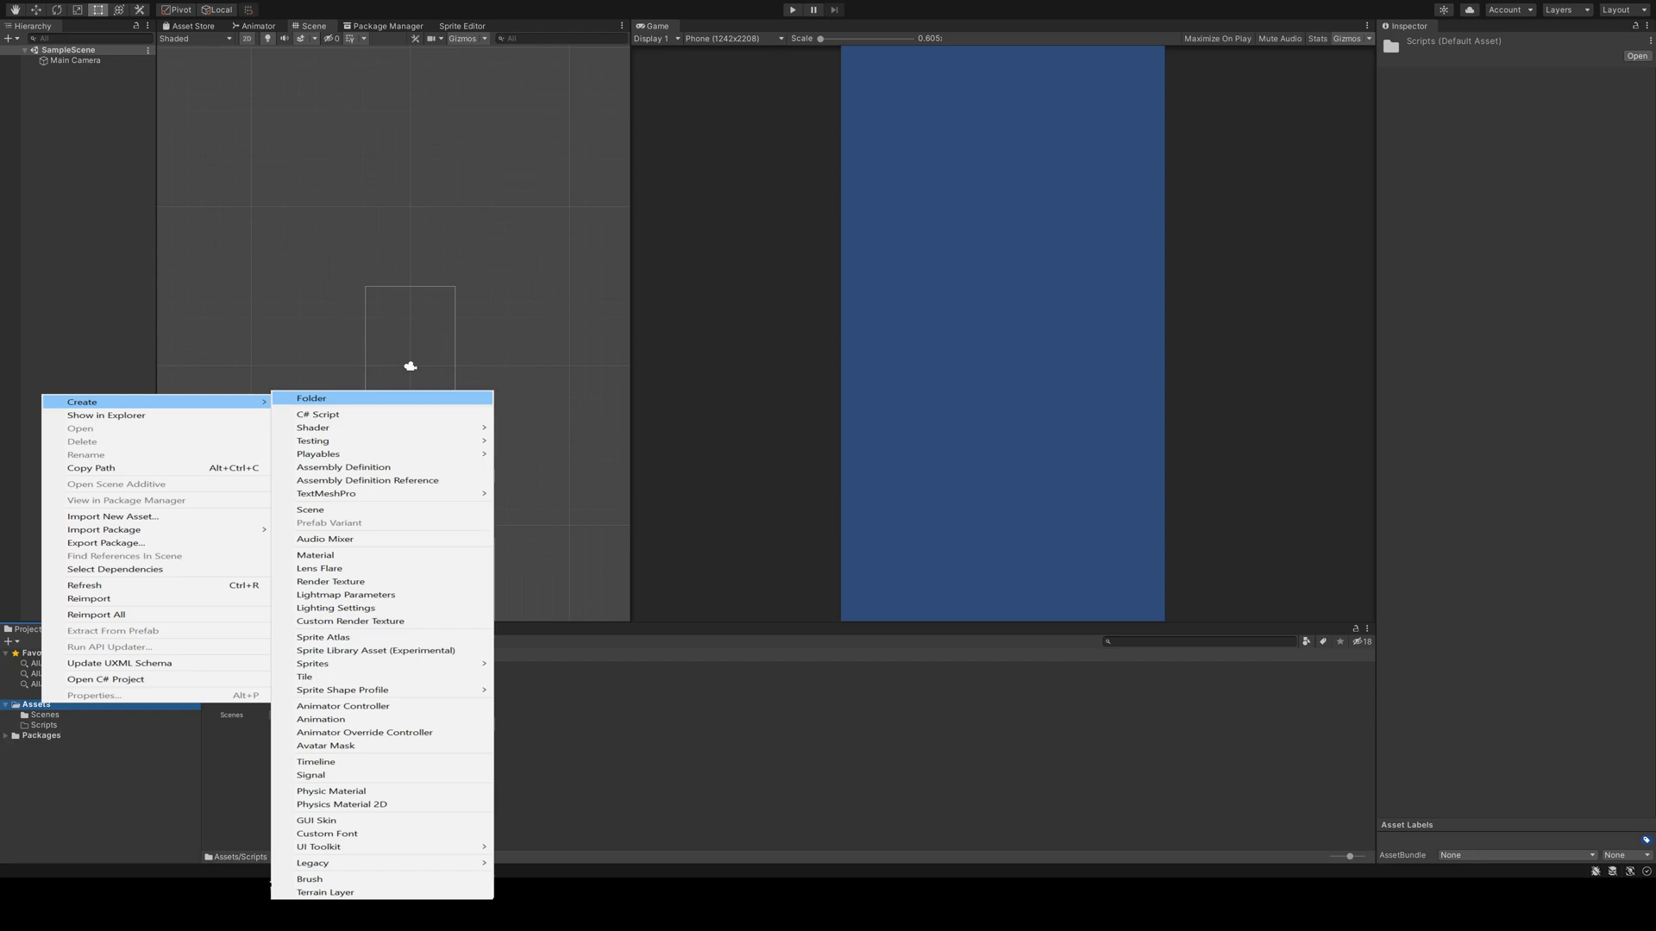
pyautogui.click(311, 398)
pyautogui.write('Prefab')
pyautogui.press('Return')
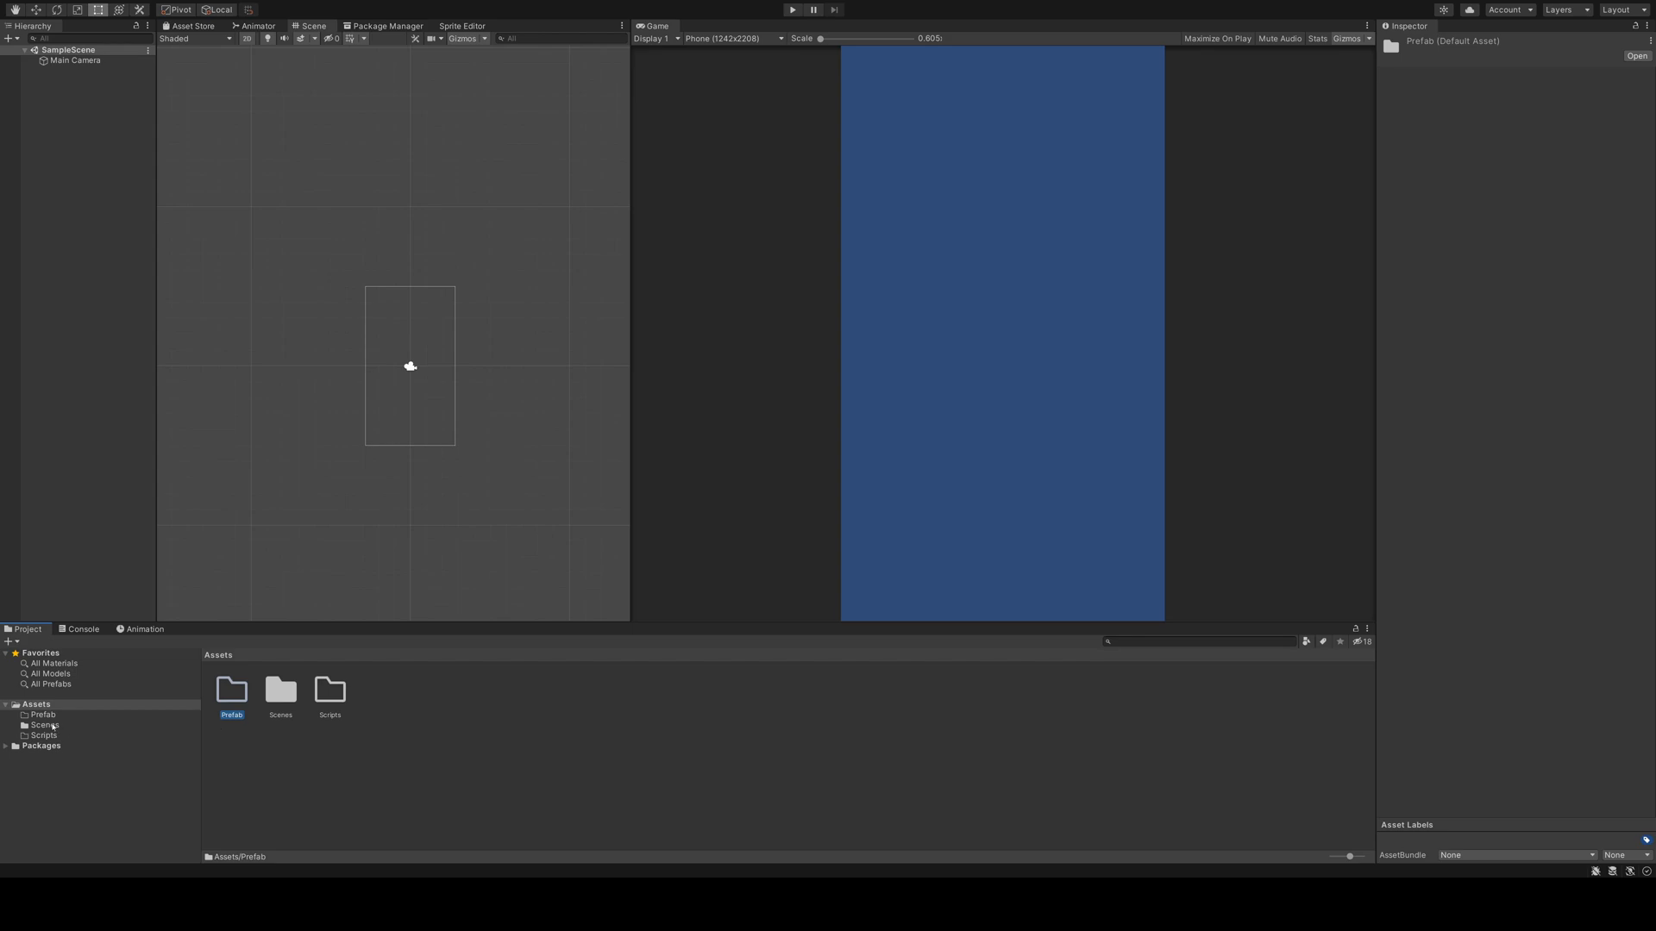
# Step: Add a 2D sprite object to SampleScene and assign it the Knob sprite
pyautogui.rightClick(34, 96)
pyautogui.moveTo(103, 282)
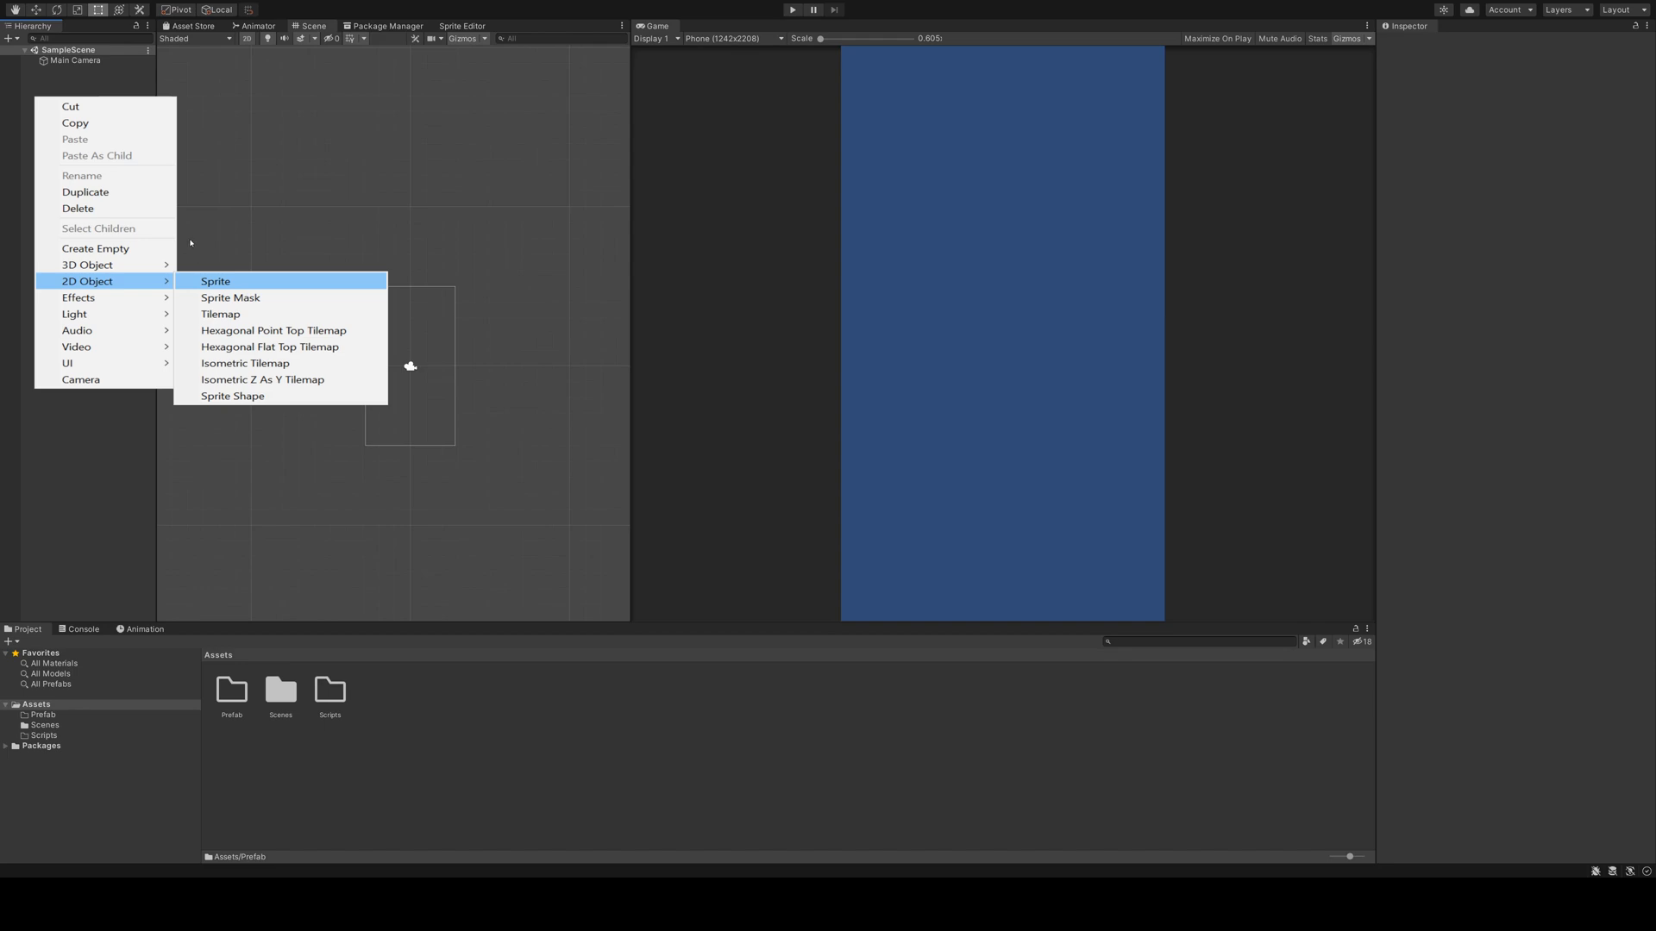
pyautogui.click(207, 281)
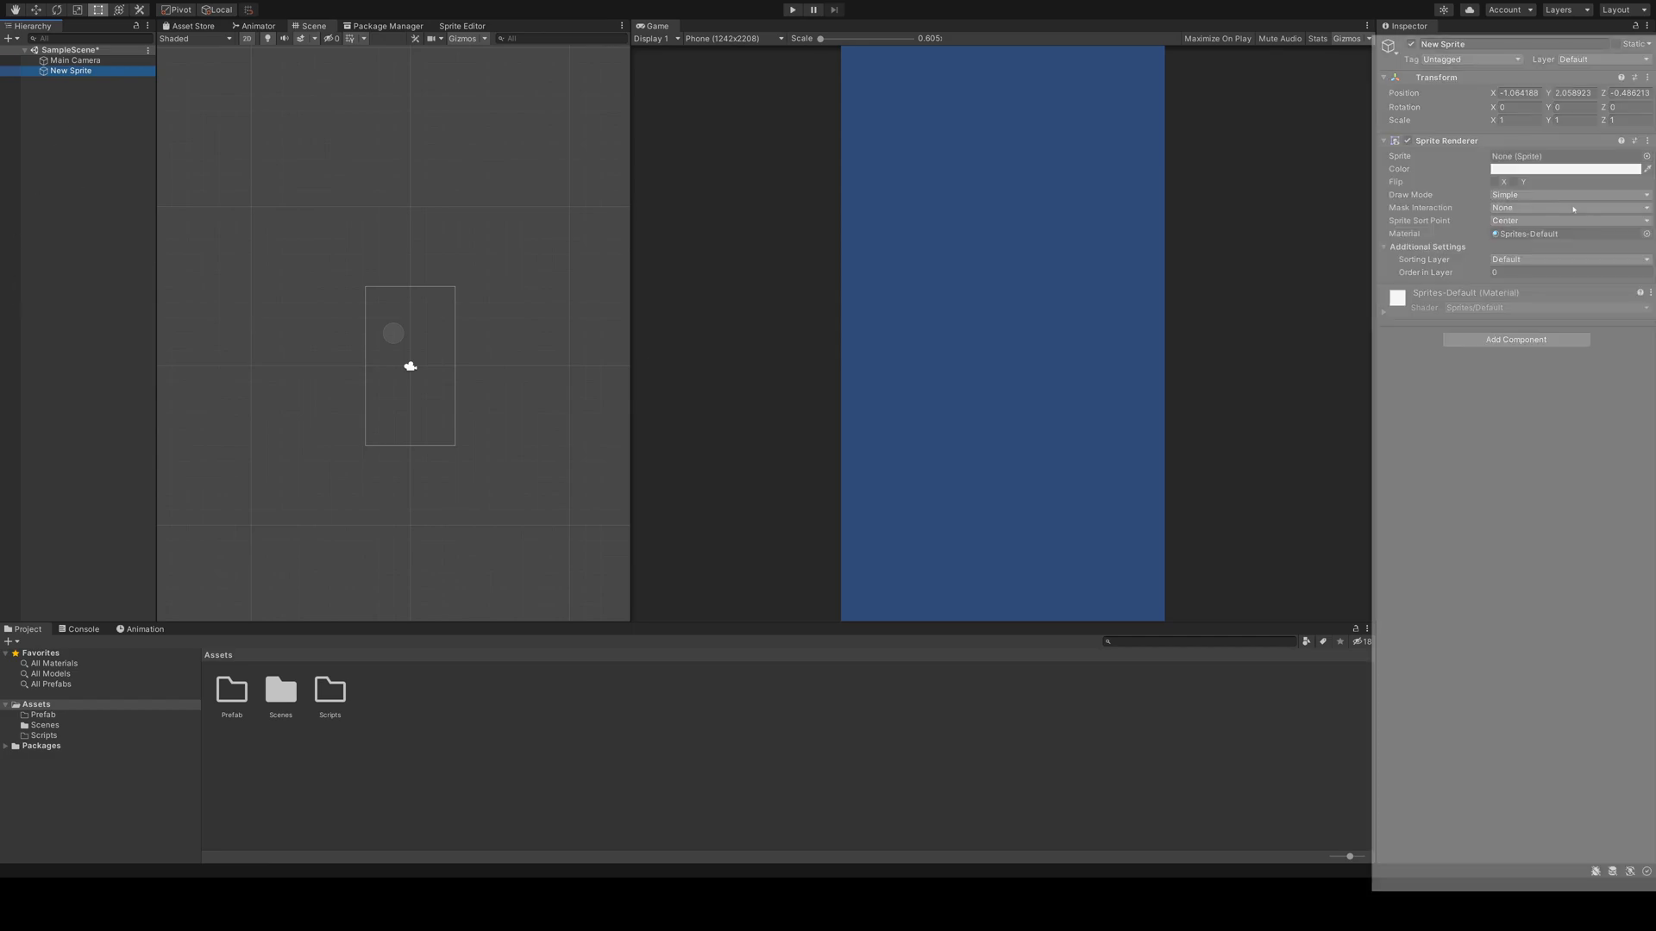
pyautogui.click(1647, 156)
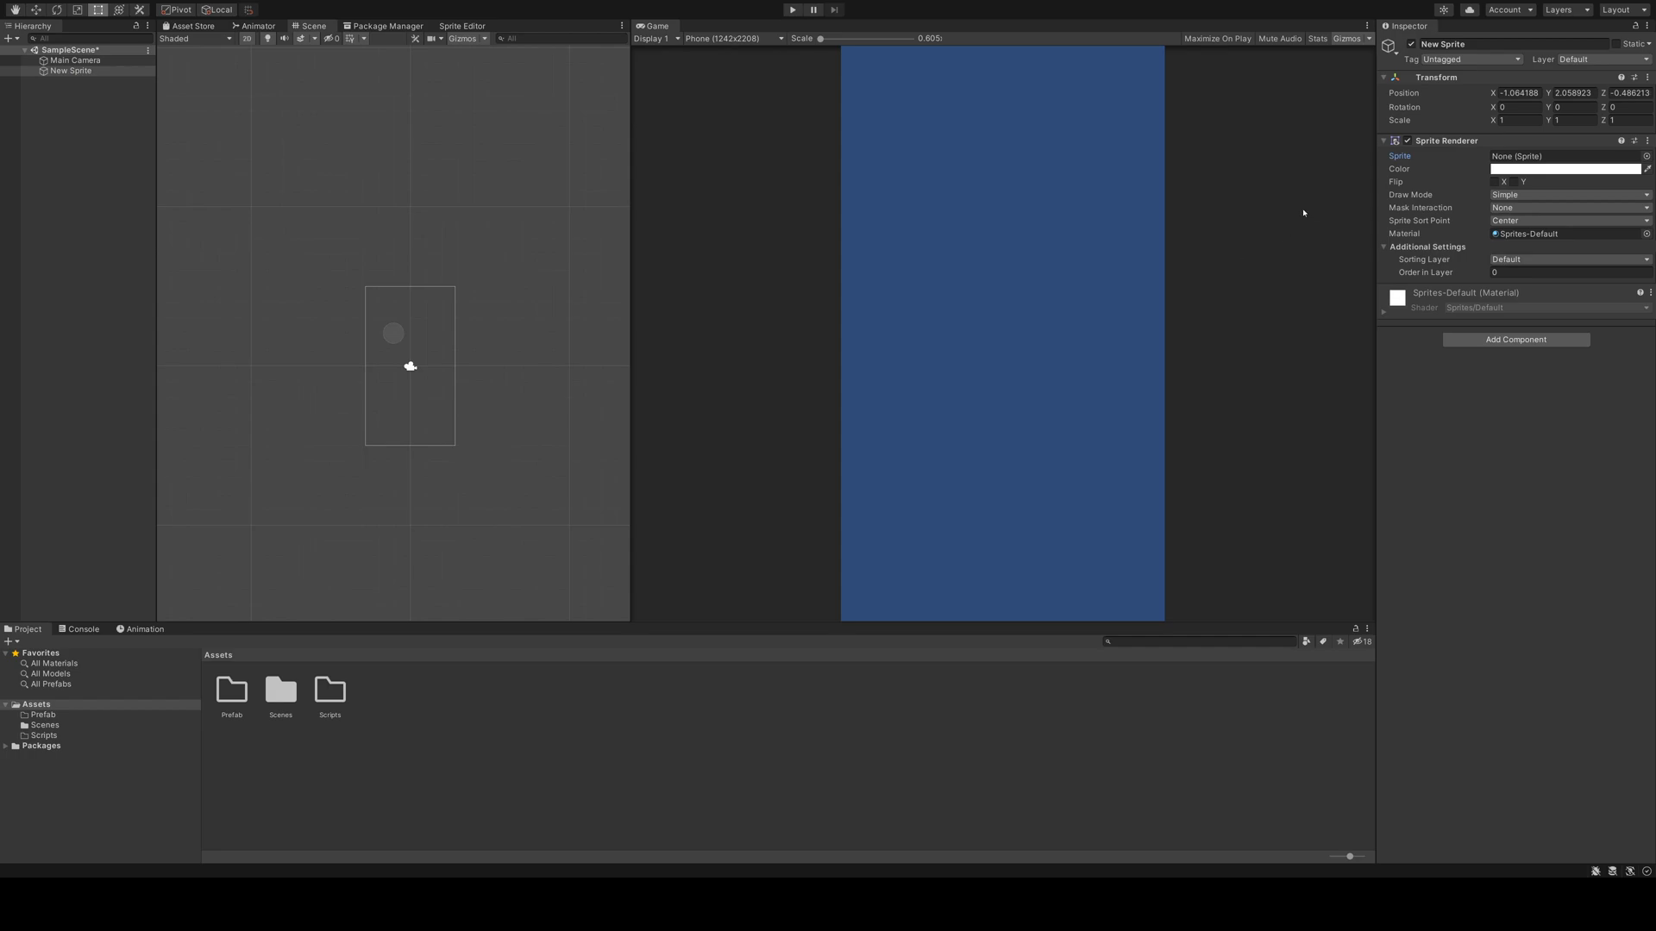
pyautogui.doubleClick(1189, 232)
# Step: Shift the sprite freehand within the camera frame to about X -0.48, Y 2.16
pyautogui.scroll(10, 405, 337)
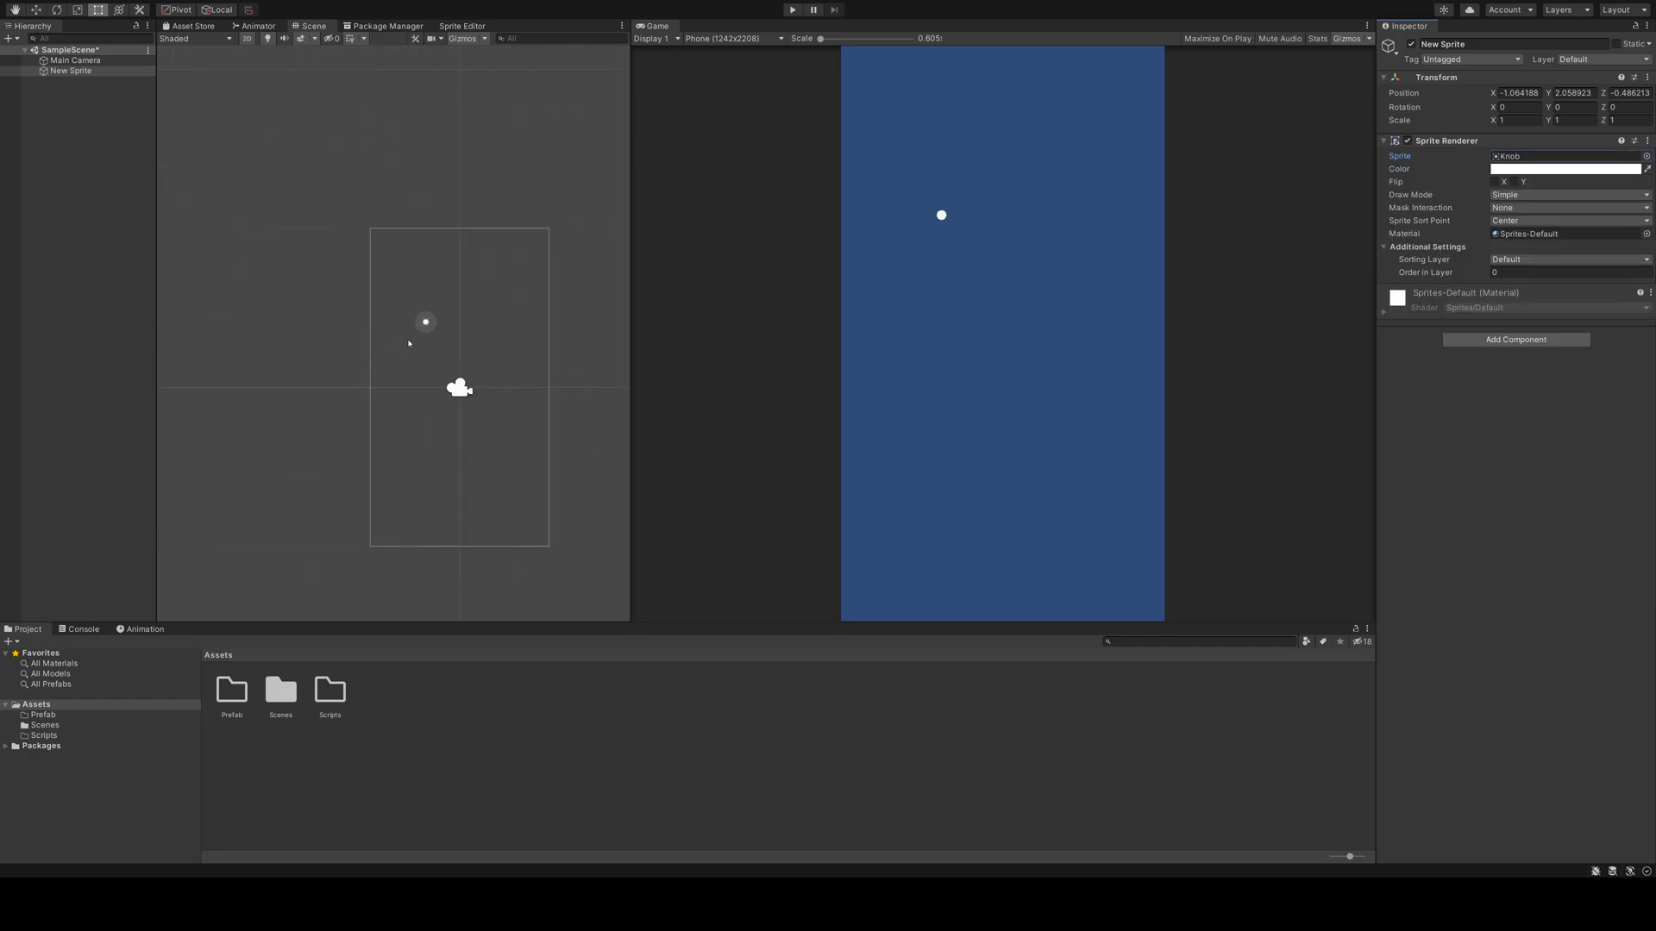
pyautogui.moveTo(432, 306)
pyautogui.mouseDown()
pyautogui.moveTo(503, 326)
pyautogui.moveTo(396, 346)
pyautogui.moveTo(437, 269)
pyautogui.moveTo(501, 314)
pyautogui.moveTo(444, 295)
pyautogui.mouseUp()
pyautogui.scroll(-4, 500, 405)
pyautogui.scroll(-2, 542, 423)
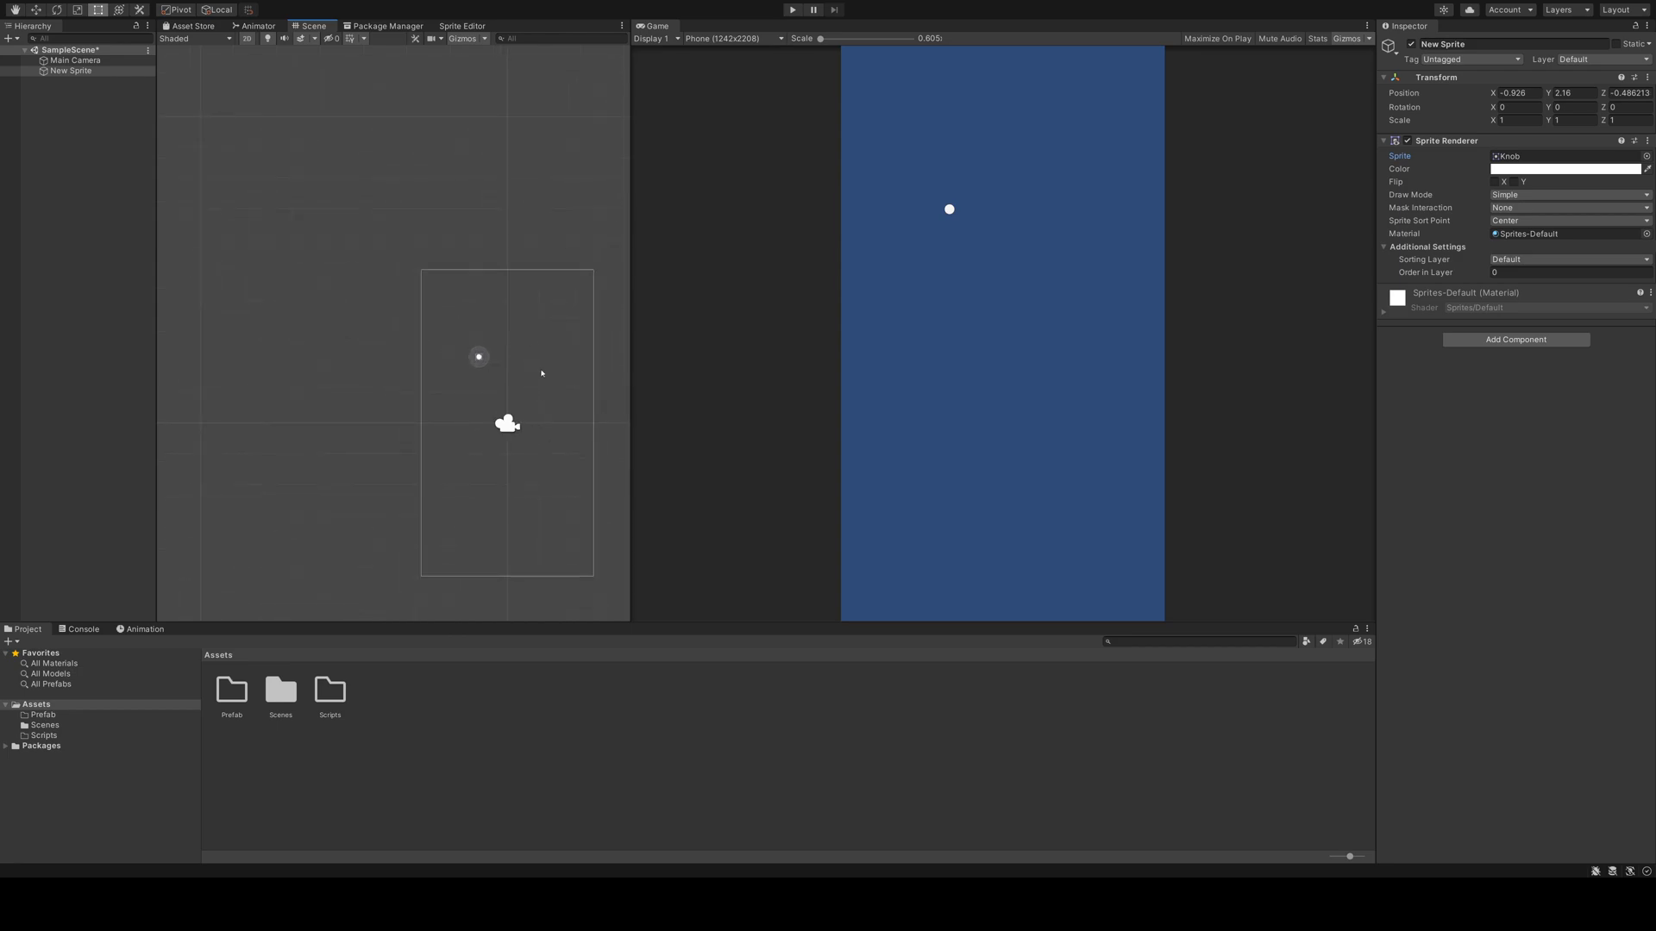
pyautogui.click(119, 11)
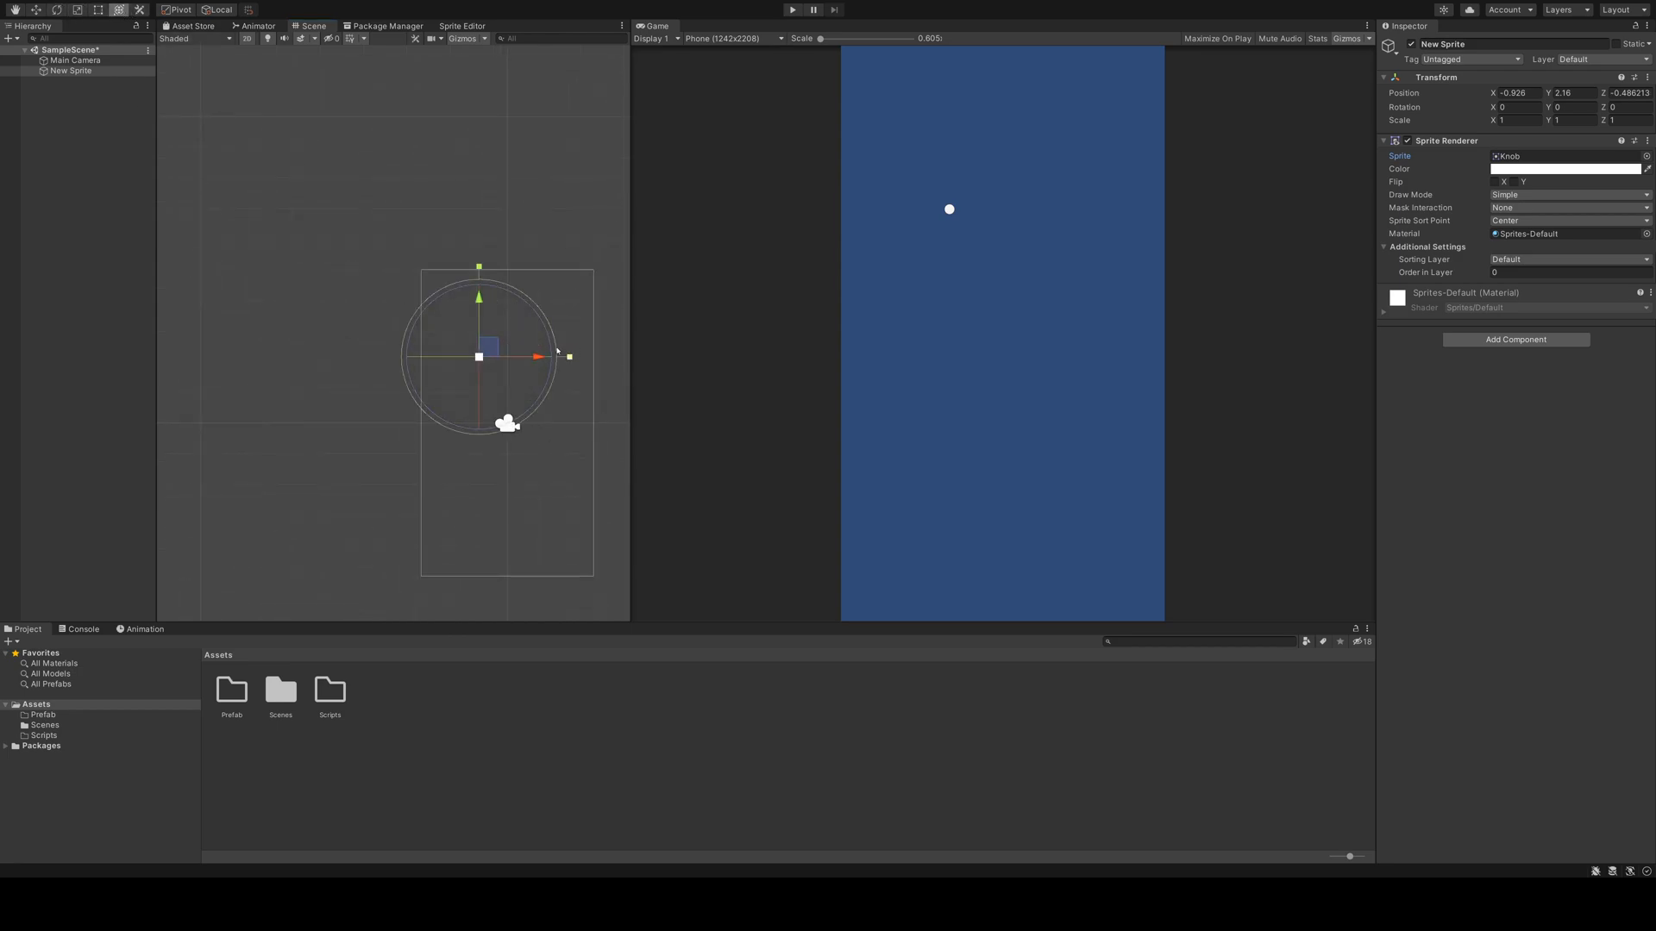
pyautogui.hotkey('ctrl', 'z')
# Step: Scale the sprite up freehand to about 8.06 in X and 6.72 in Y
pyautogui.click(77, 10)
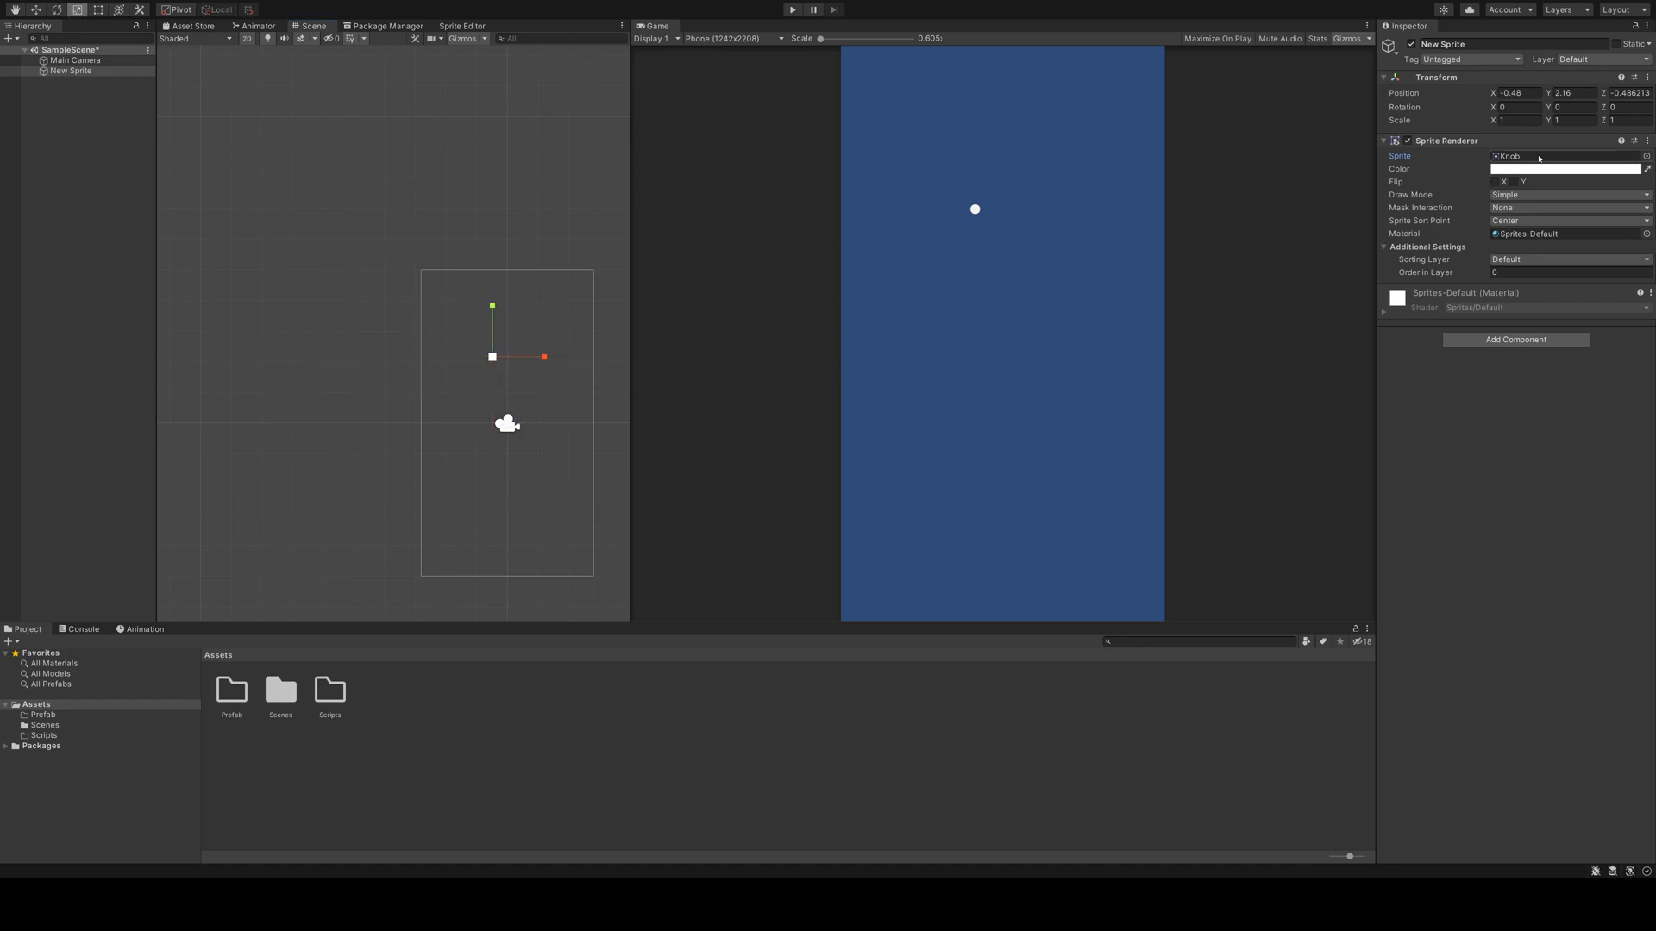
pyautogui.moveTo(546, 360); pyautogui.dragTo(910, 387)
pyautogui.moveTo(493, 306); pyautogui.dragTo(493, 45)
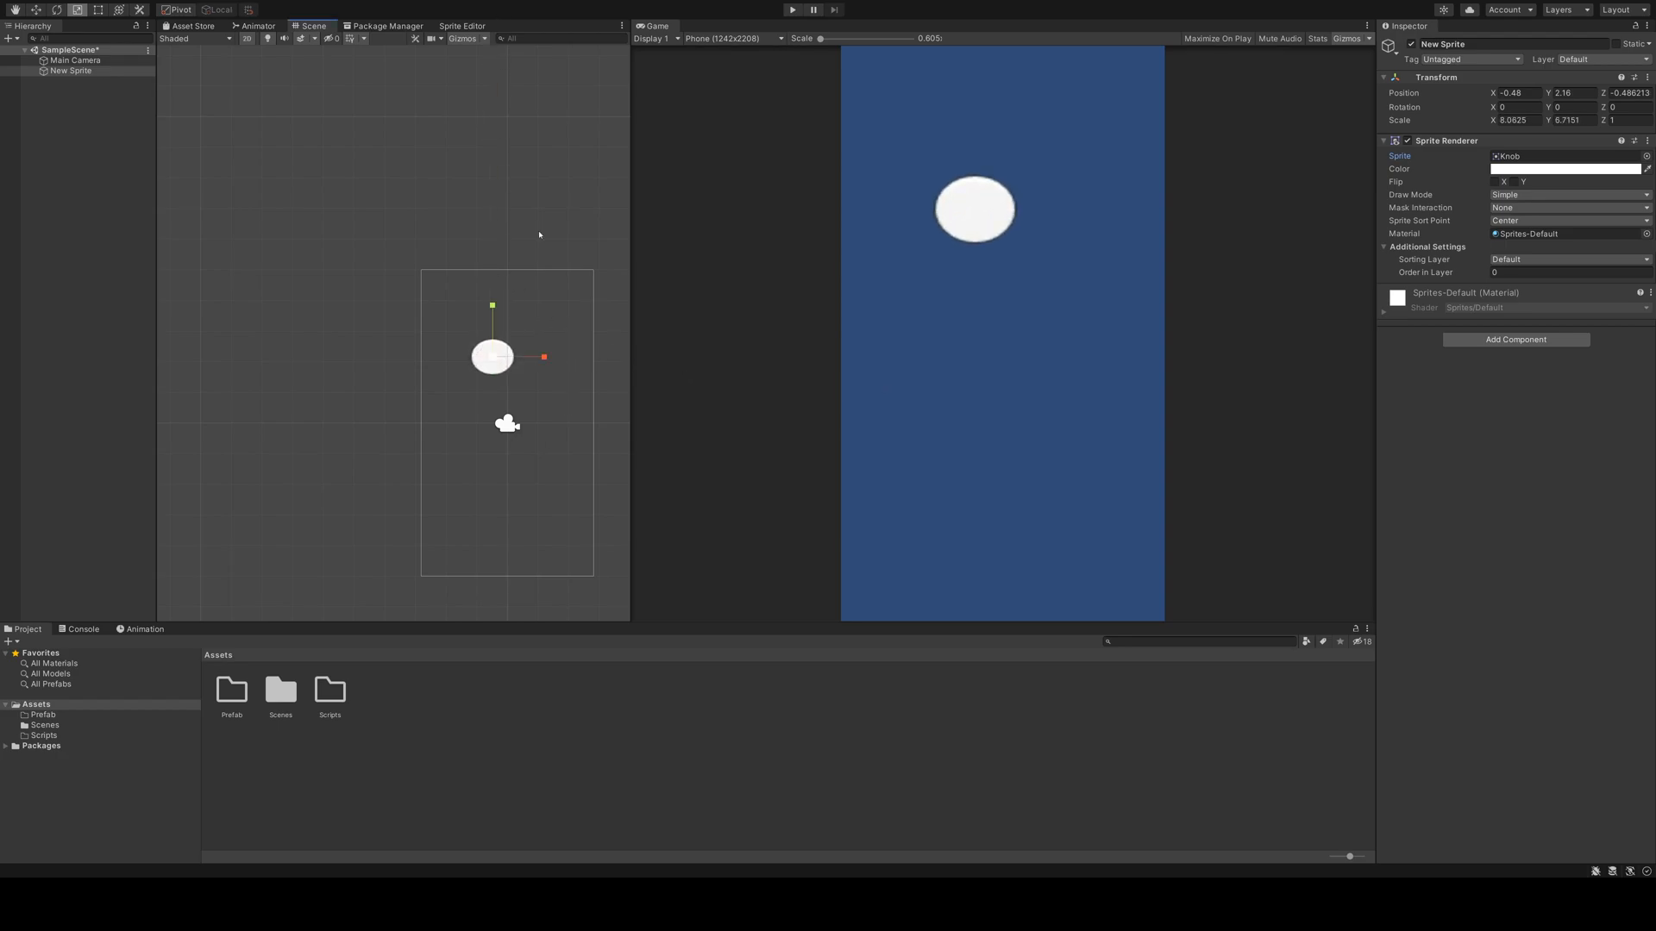
# Step: Set the sprite's X and Y scale to 10 and move it to about X -0.16, Y -1.58
pyautogui.click(1531, 120)
pyautogui.write('10')
pyautogui.press('Tab')
pyautogui.write('10')
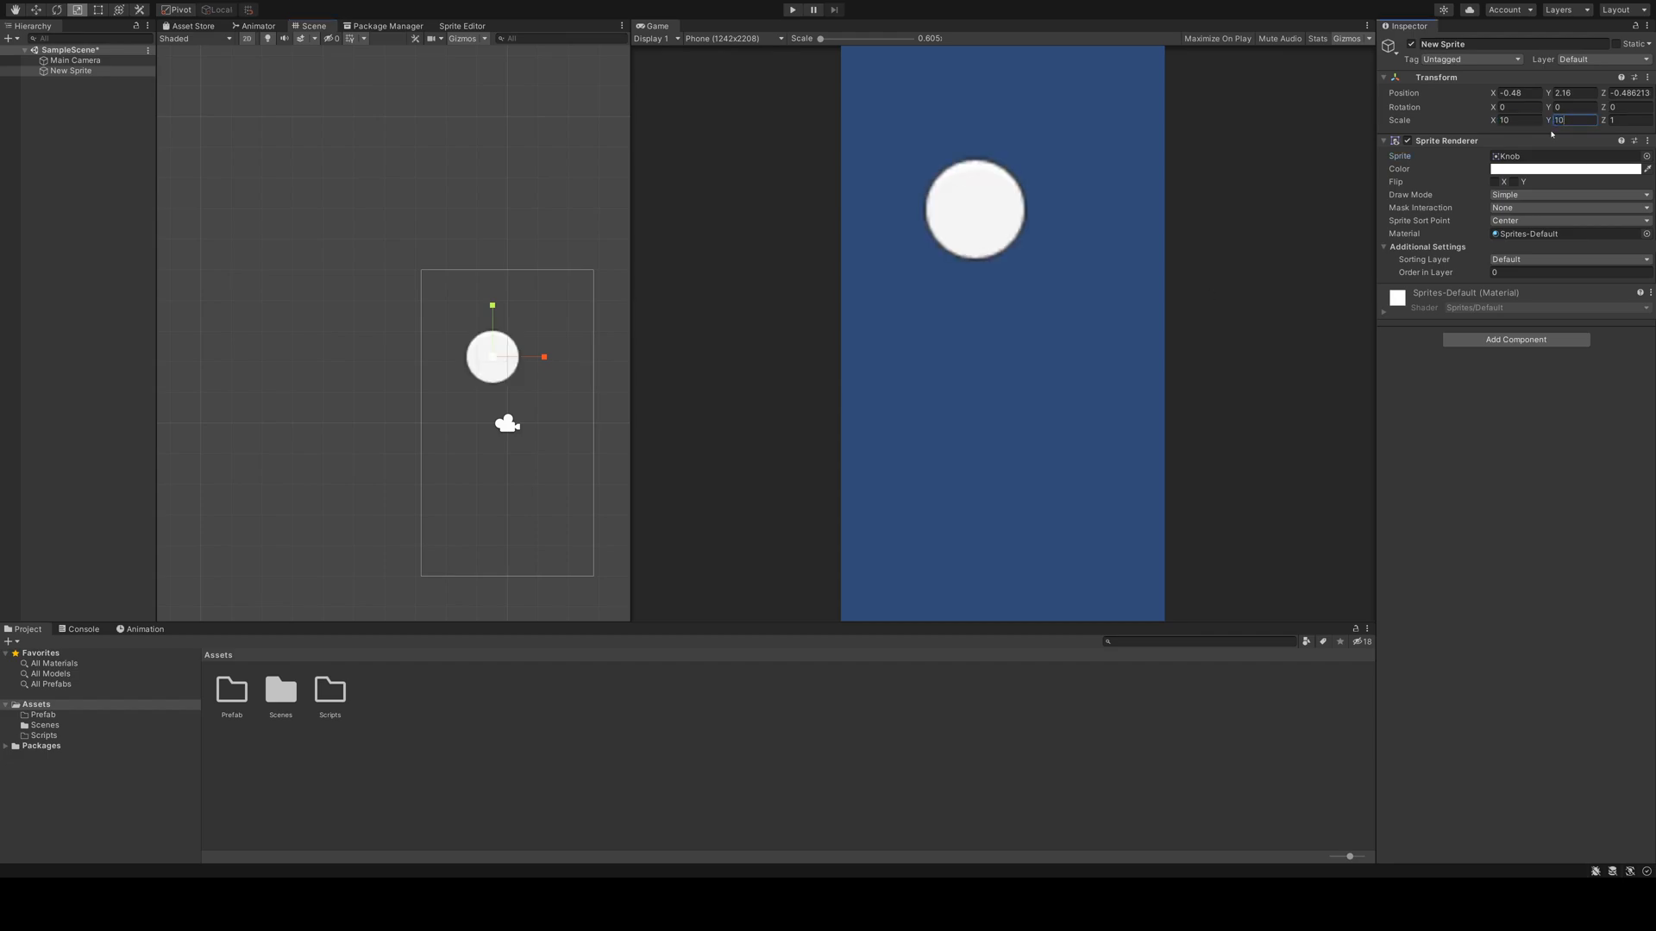
pyautogui.write('w')
pyautogui.moveTo(492, 356); pyautogui.dragTo(502, 471)
# Step: Rename the sprite object as FirstObject
pyautogui.click(70, 73)
pyautogui.press('F2')
pyautogui.write('FirstOb')
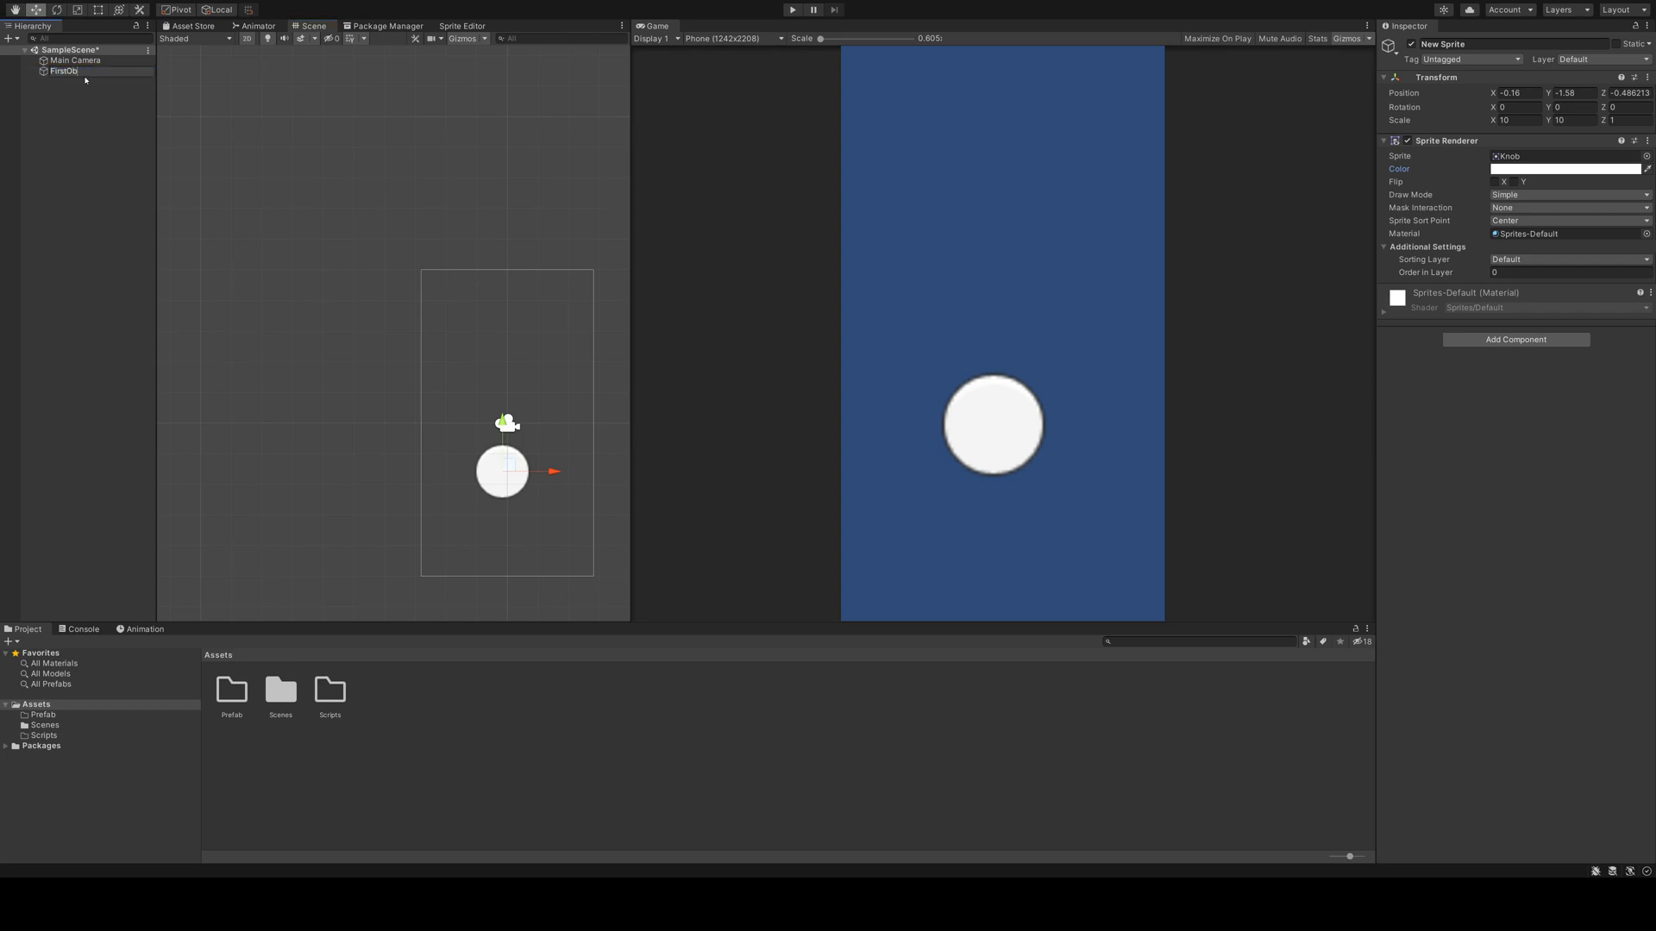
pyautogui.write('ject')
pyautogui.press('Return')
# Step: Save FirstObject as a prefab in the Prefab folder and select its instance in the scene
pyautogui.moveTo(68, 73); pyautogui.dragTo(235, 697)
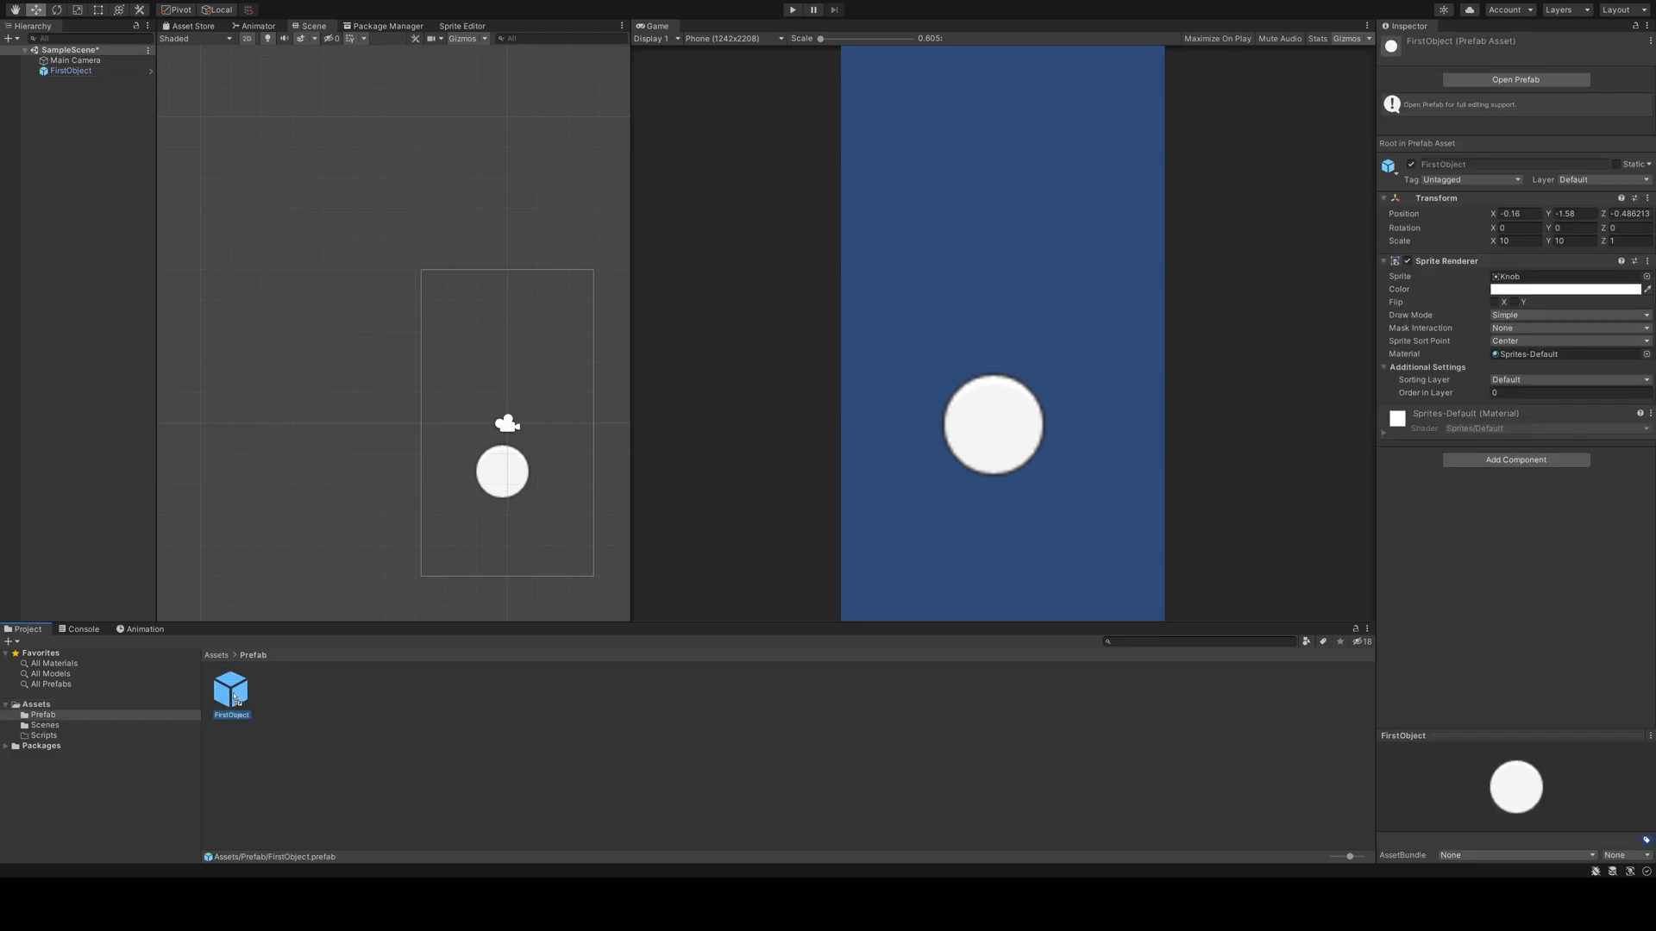
pyautogui.click(72, 314)
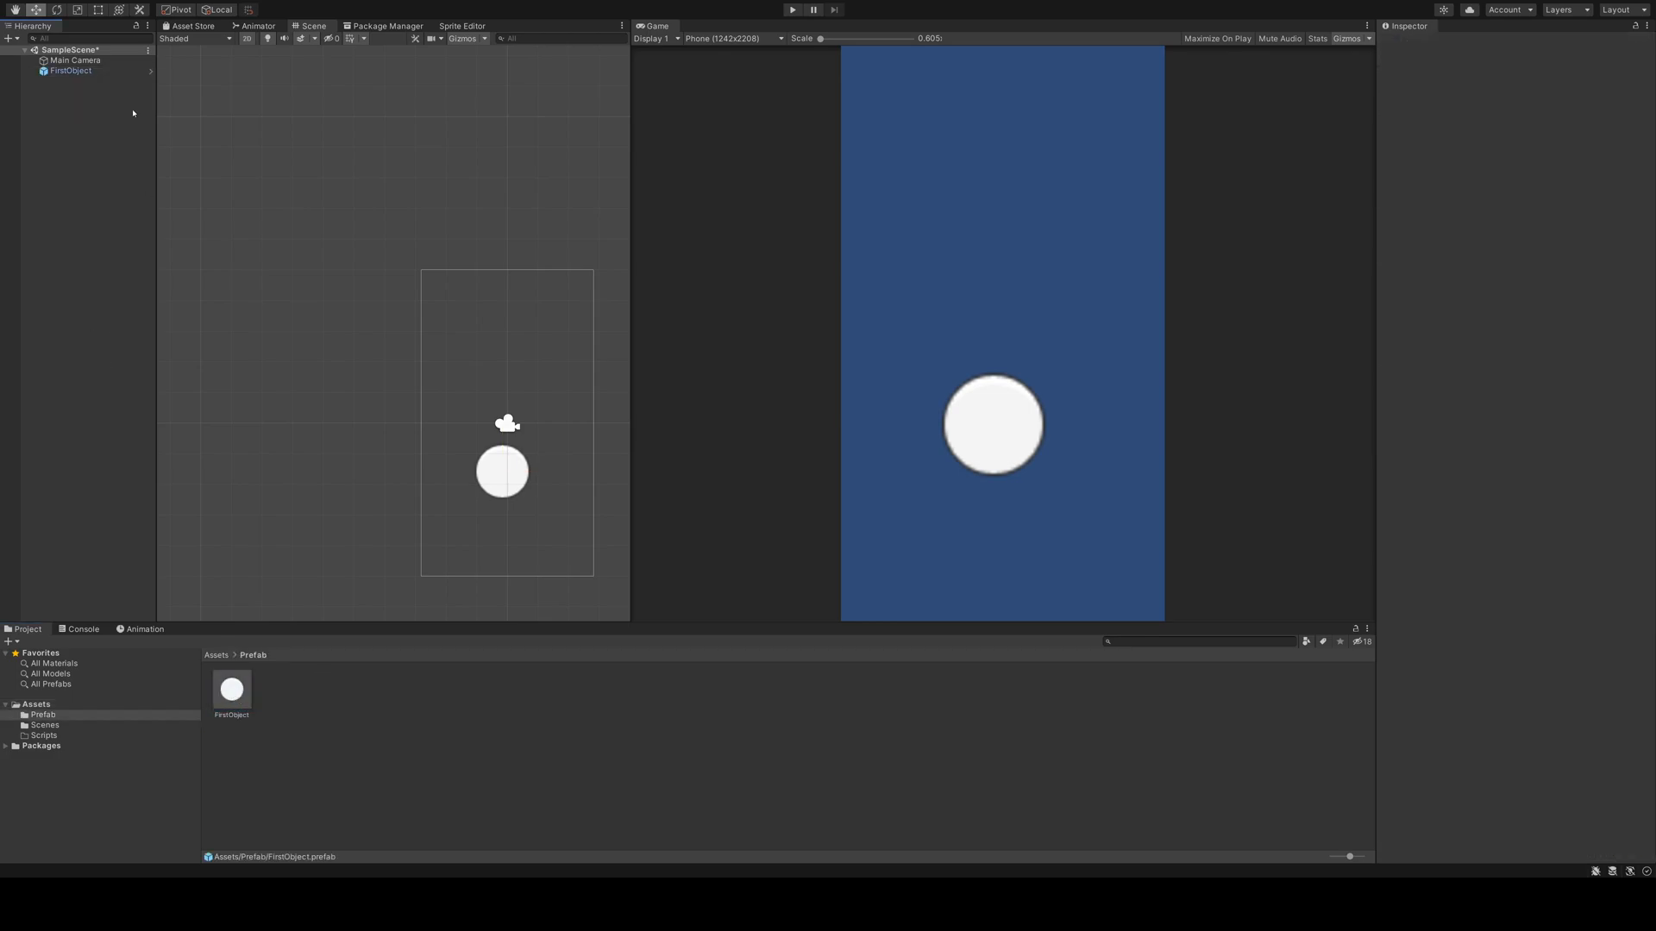
pyautogui.click(121, 72)
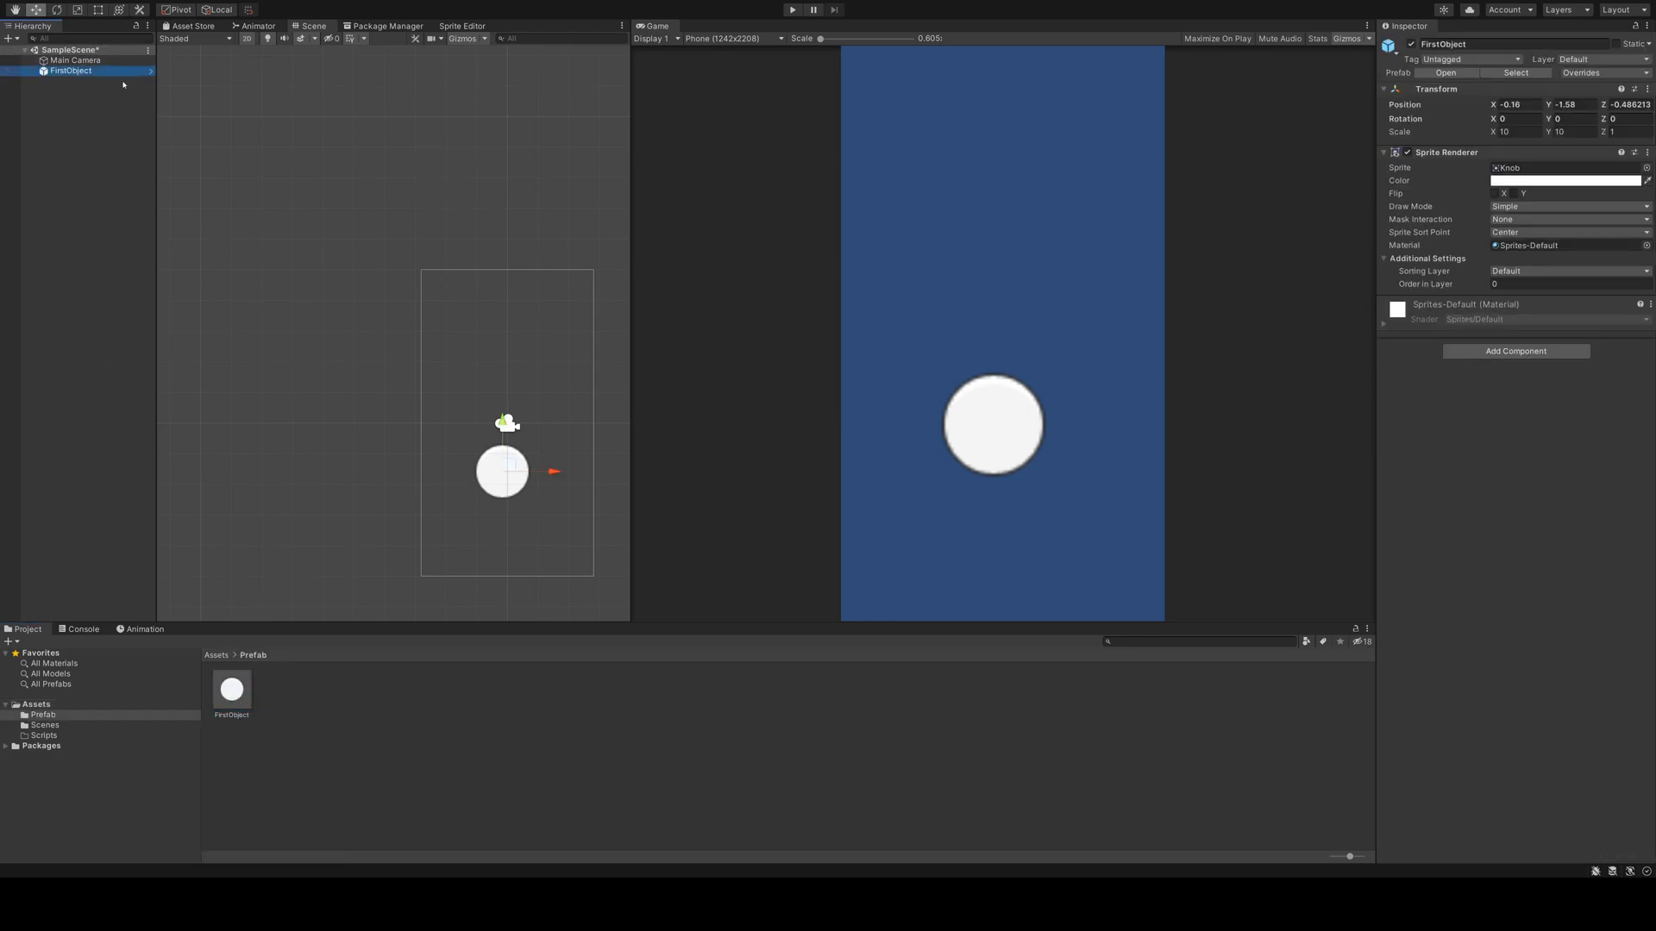